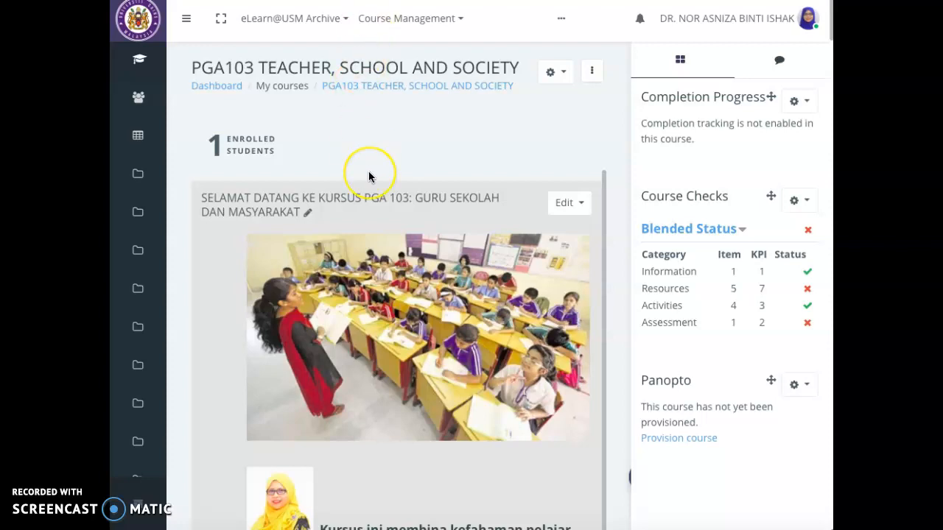
Rename the 11 January - 17 January course section as QUIZ ON USM.
scroll(369, 171, "down", 5)
scroll(368, 171, "down", 20)
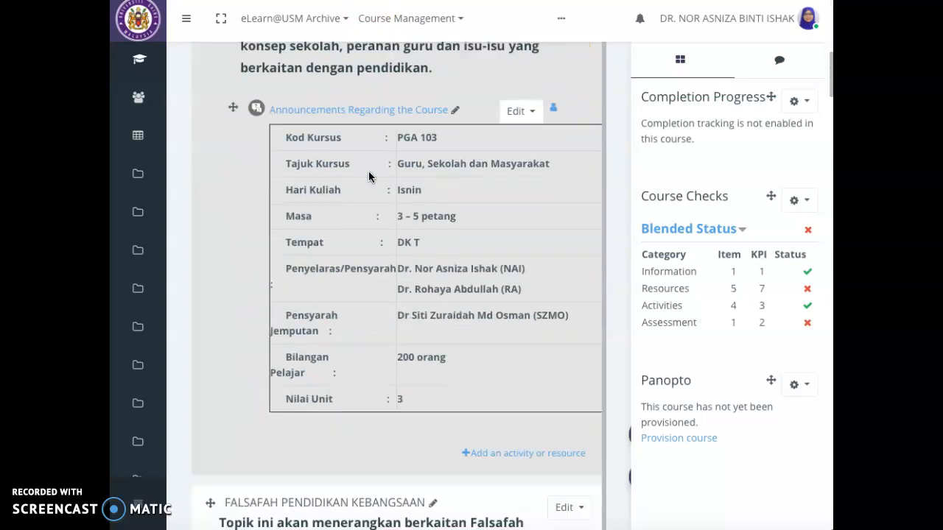
scroll(368, 171, "down", 20)
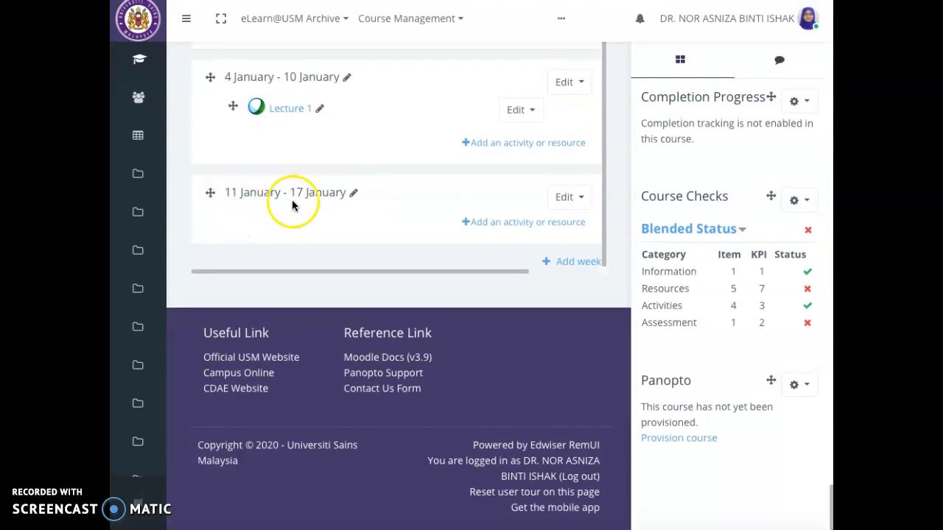
left_click(352, 193)
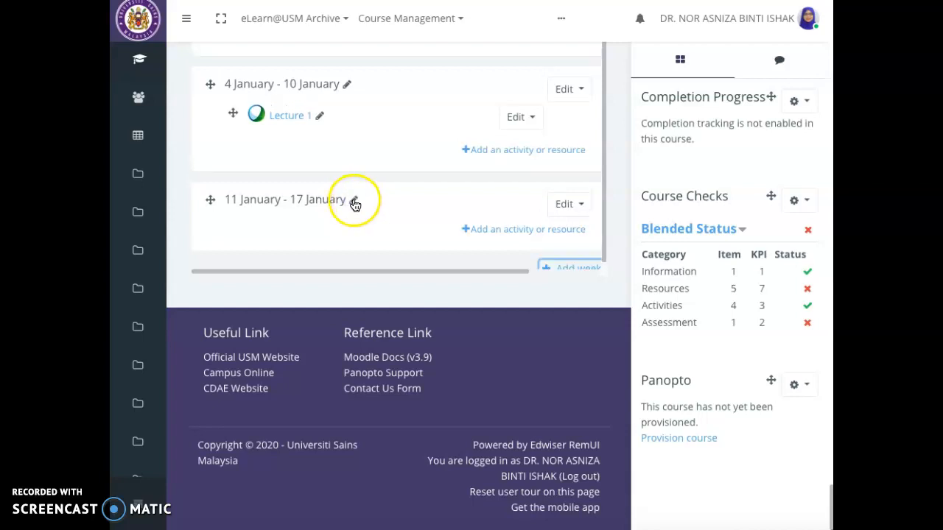
left_click(354, 201)
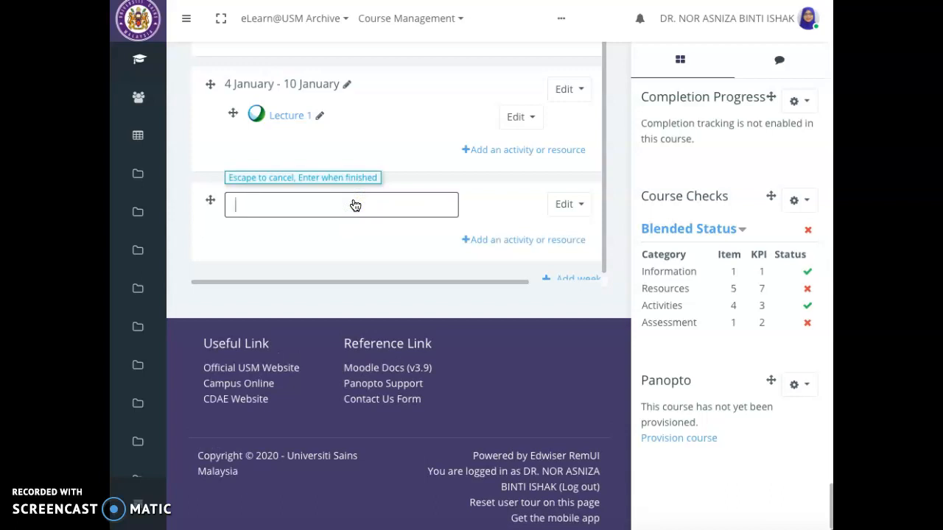
type("QUIZ ON USM")
key("Return")
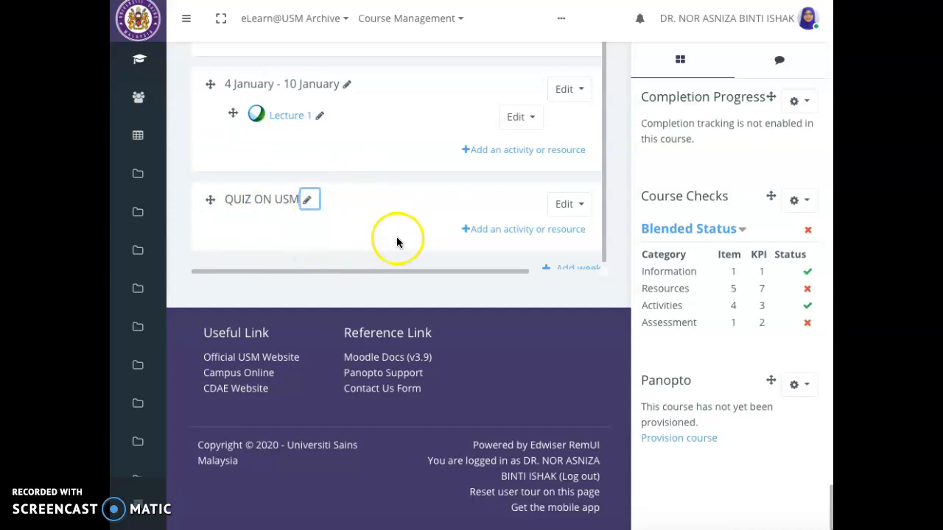
Add a Quiz activity to the QUIZ ON USM section and name it TESTING YOUR KNOWLEDGE ON USM.
left_click(499, 234)
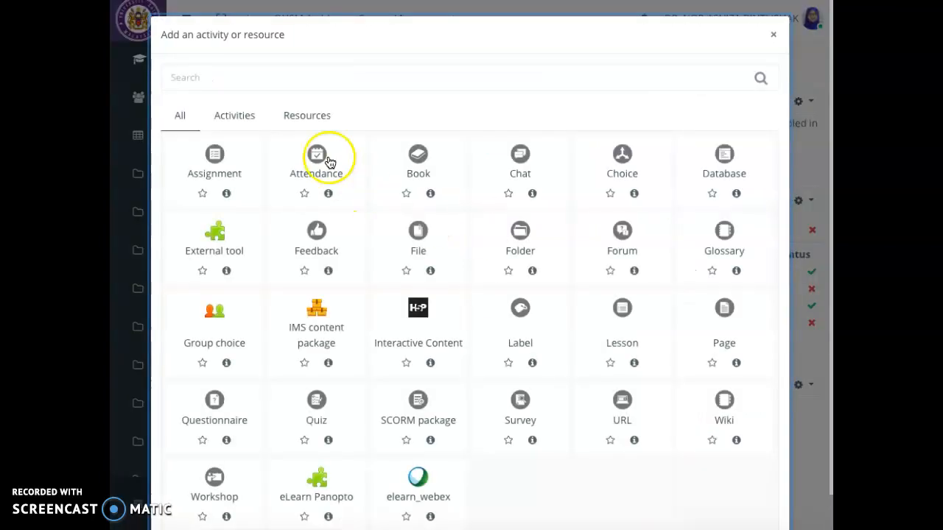
left_click(248, 119)
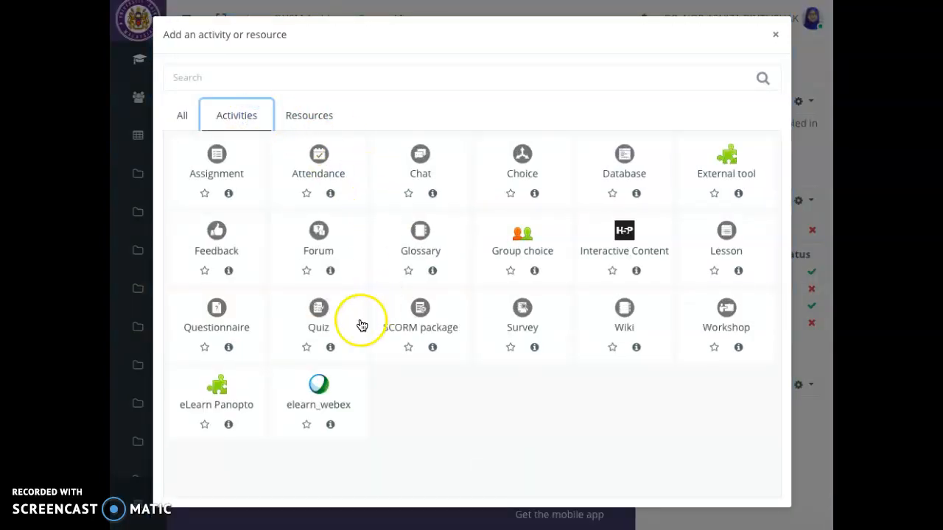
left_click(318, 319)
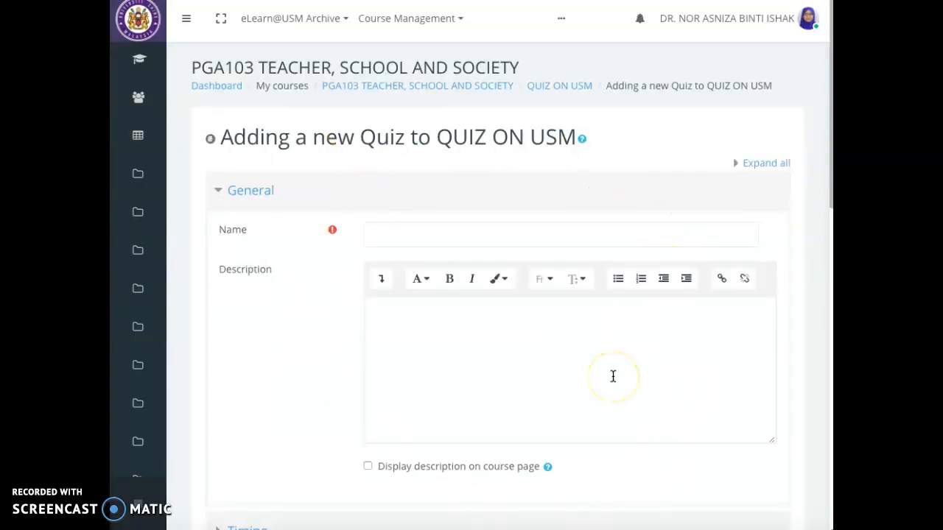
left_click(526, 232)
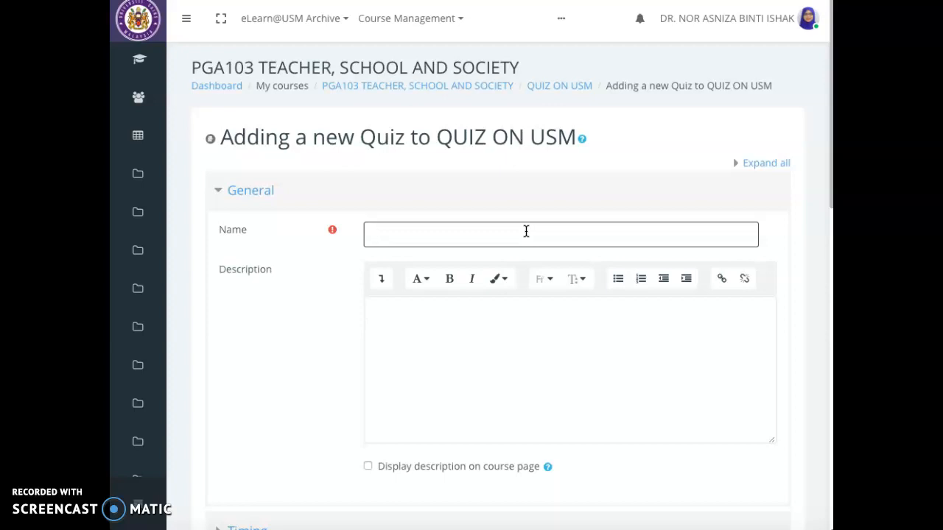
type("TESTING YOUR KNOWLEDGE ON USM")
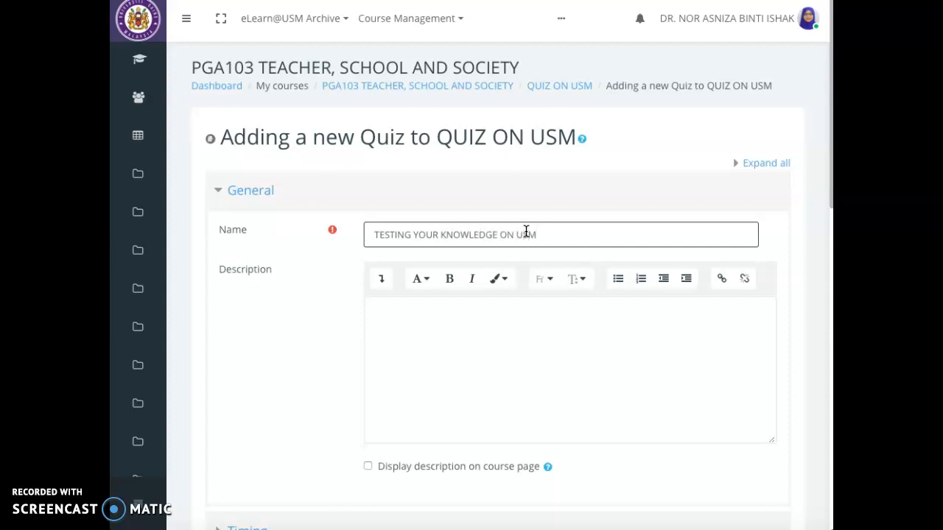
Enter the quiz description "Please answer all questions. Tq" and have it displayed on the course page.
left_click(453, 340)
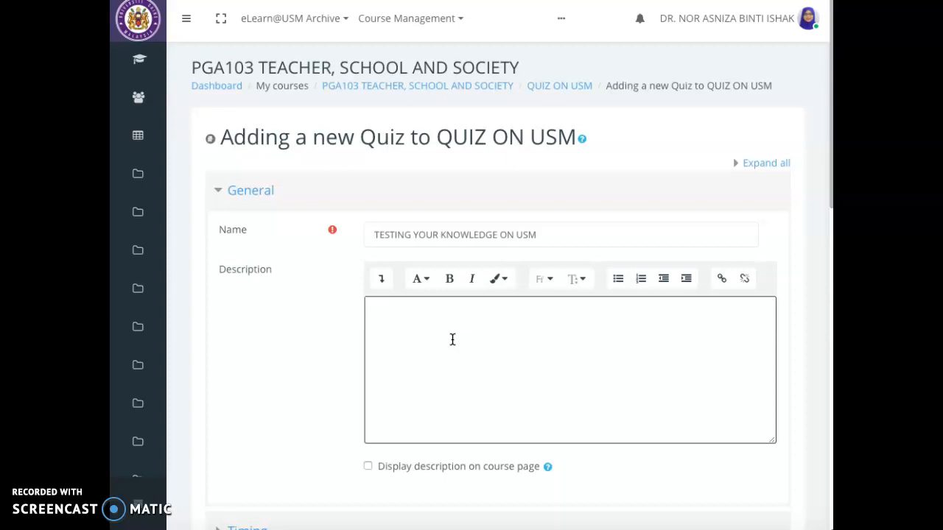
type("Please asnwer all questi")
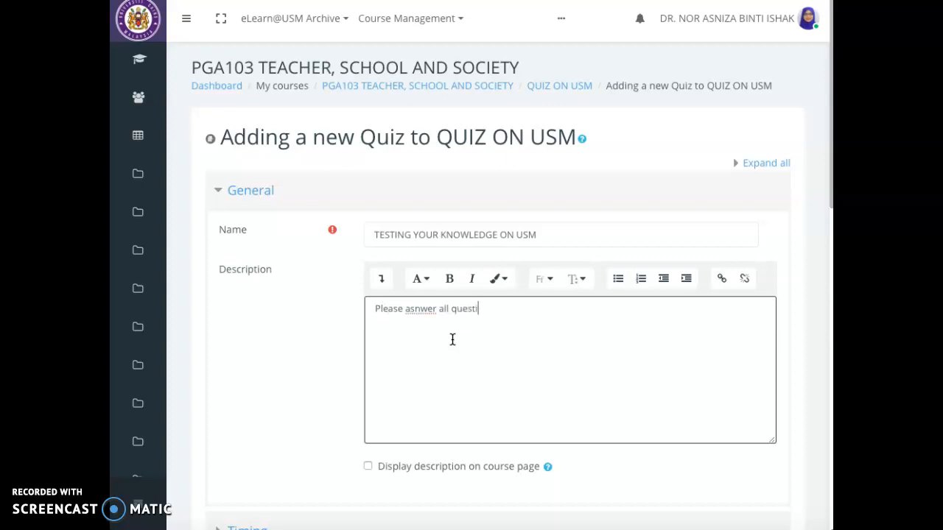
type("ons. Tq")
left_click(411, 319)
key("BackSpace")
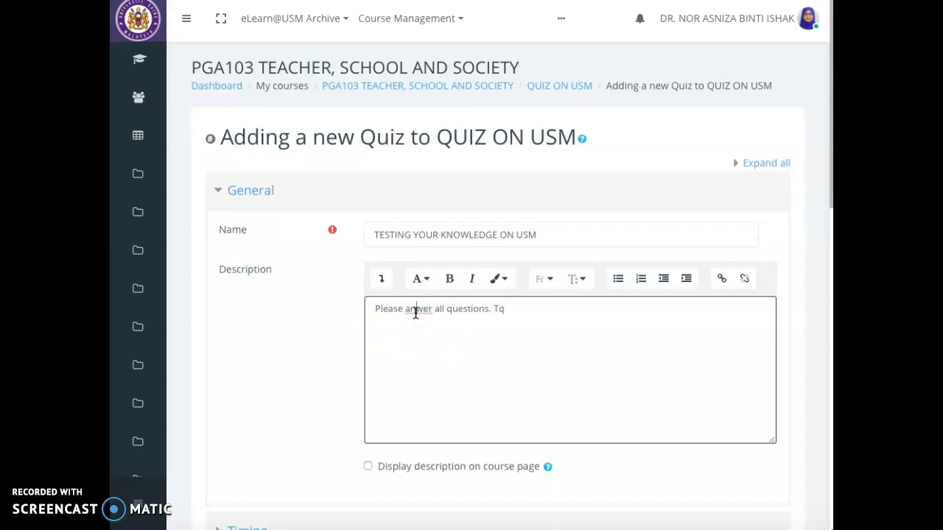
type("s")
left_click(417, 313)
left_click(502, 367)
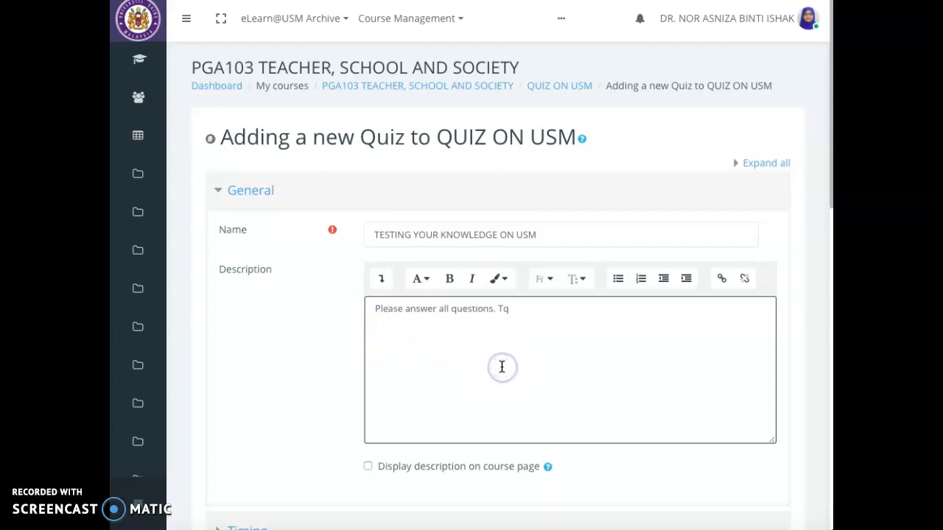
scroll(501, 364, "down", 1)
left_click(375, 383)
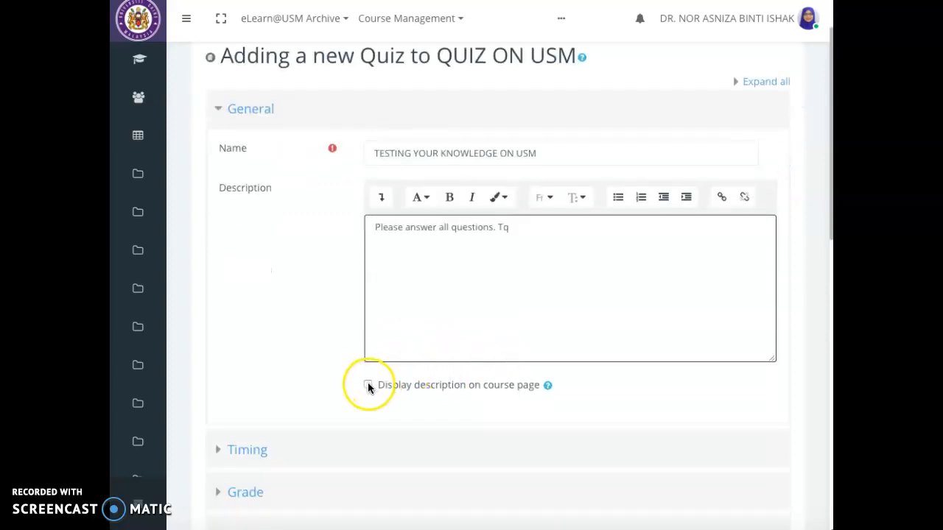
left_click(368, 385)
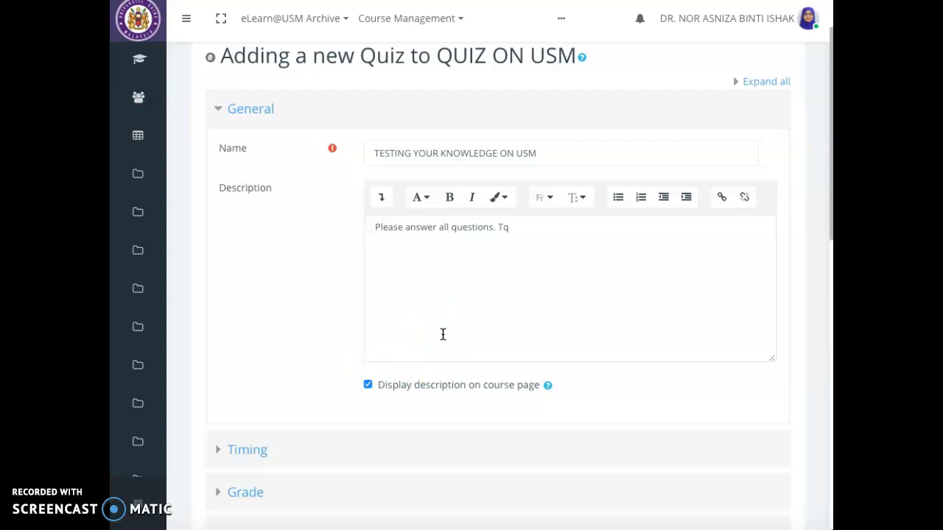
Enable the quiz's opening date in the Timing settings and set it to 1 October.
scroll(443, 335, "down", 2)
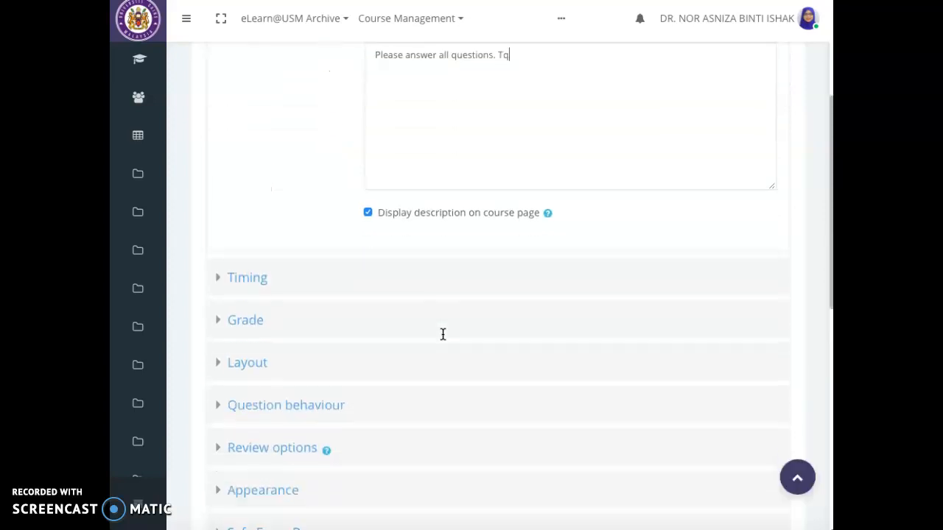
left_click(248, 294)
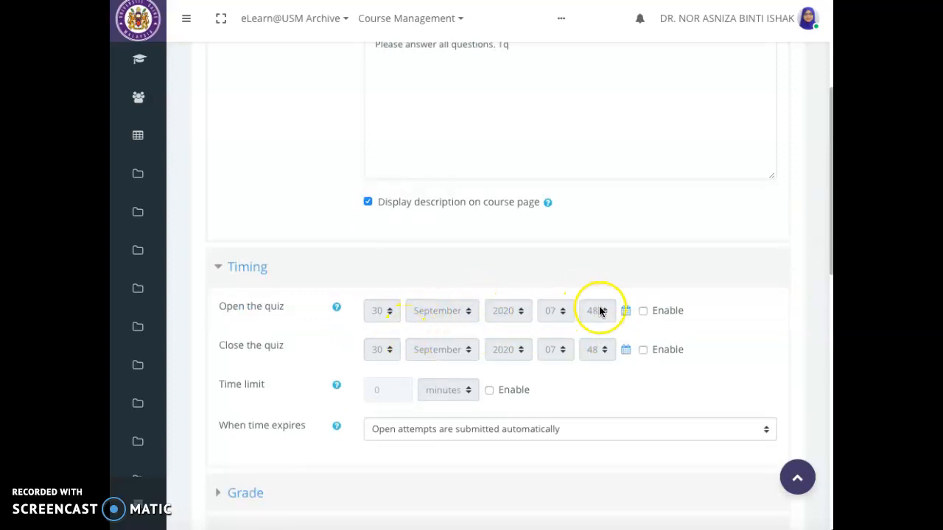
left_click(643, 311)
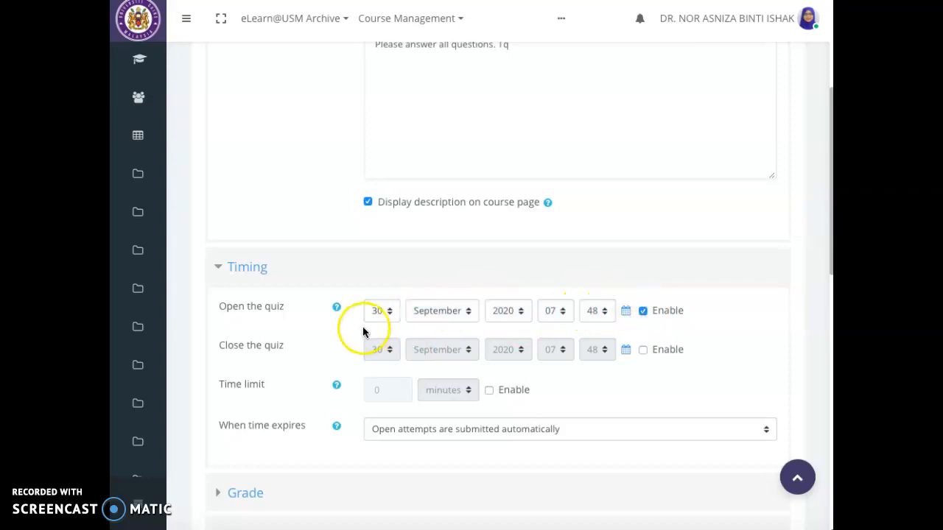
left_click(389, 310)
left_click(389, 313)
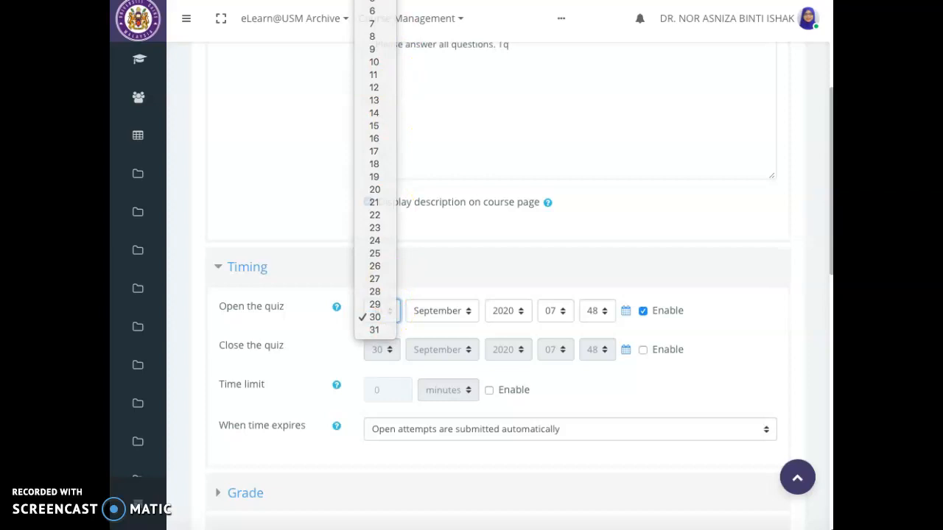
left_click(375, 0)
left_click(467, 312)
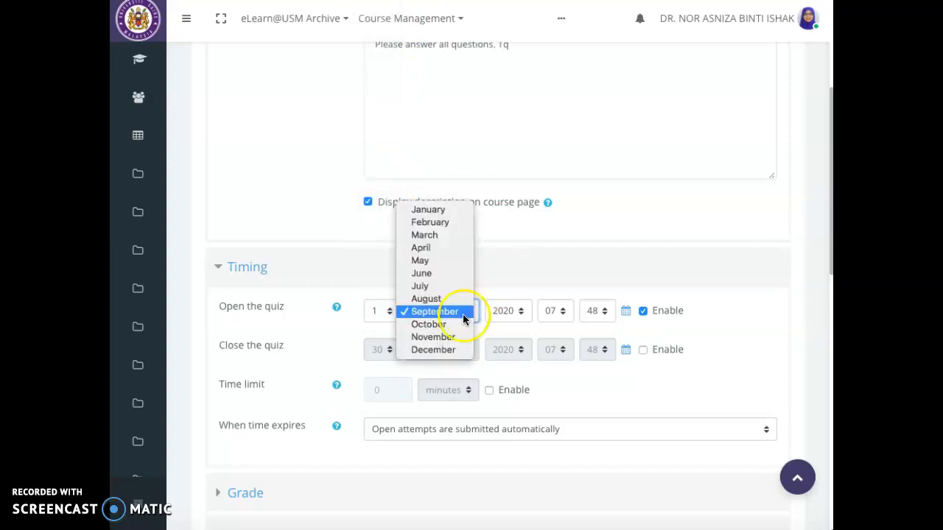
left_click(460, 327)
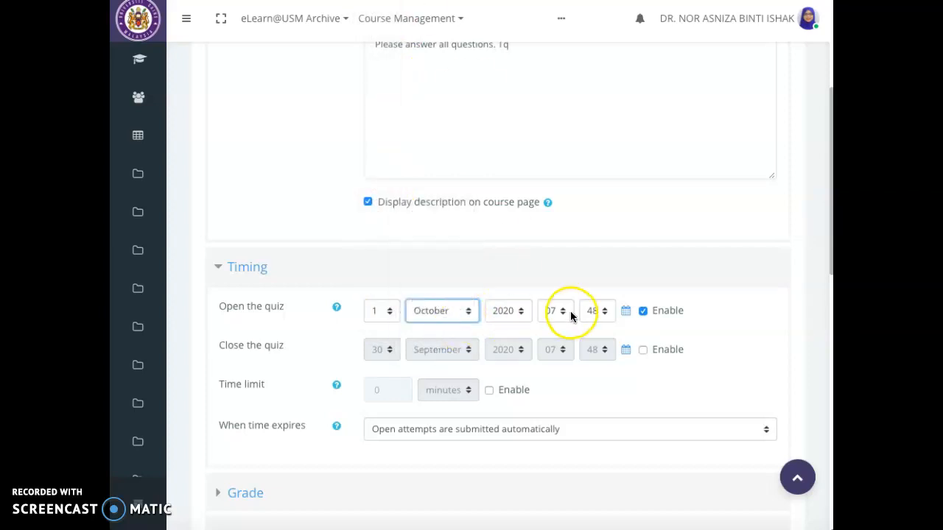
Enable the quiz's closing date and set it to 2 October.
left_click(643, 349)
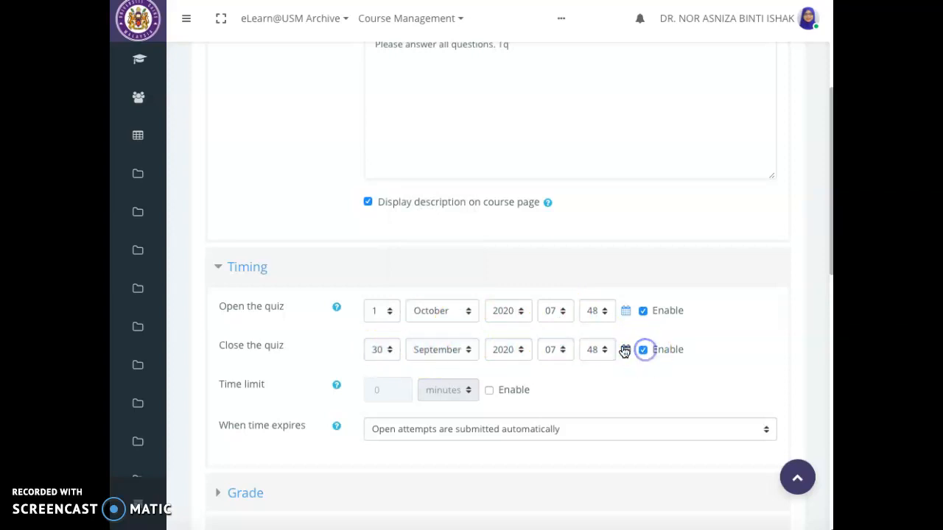
left_click(389, 351)
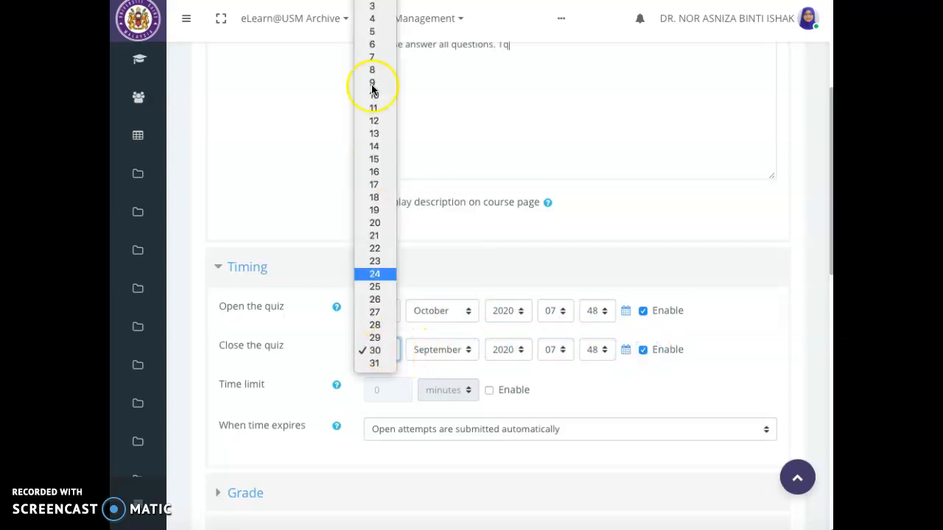
left_click(373, 7)
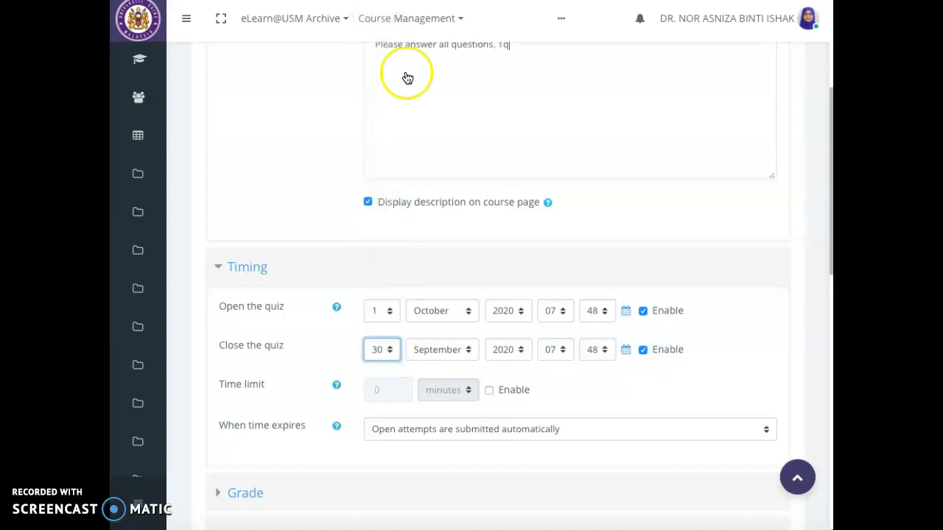
left_click(468, 350)
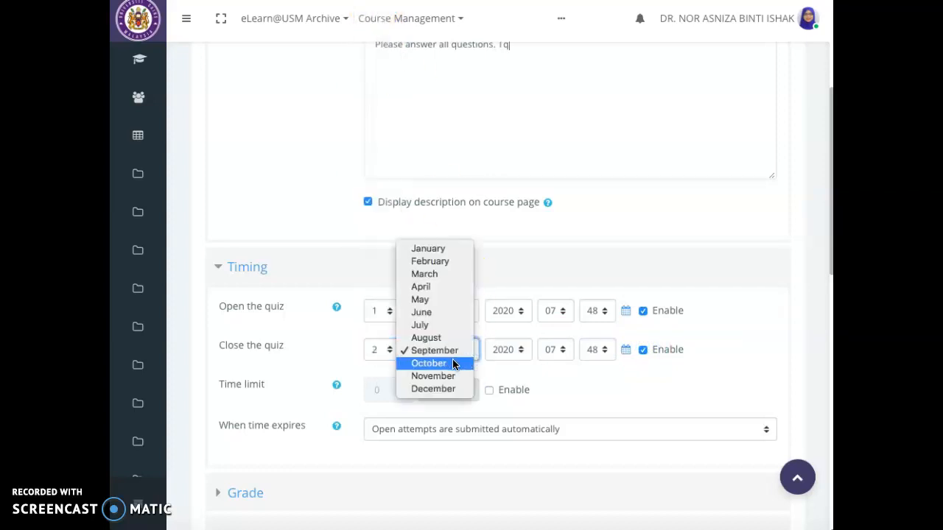
left_click(452, 363)
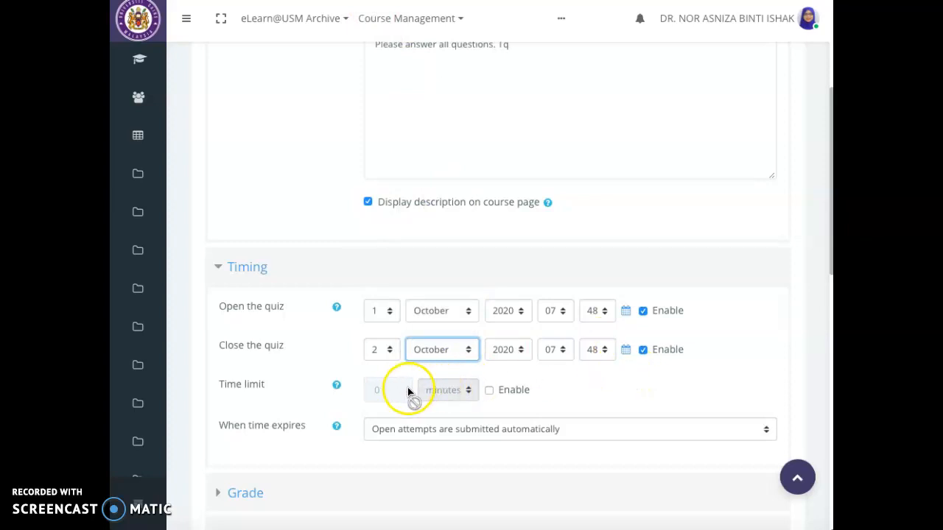
Enable the quiz's time limit and set it to 10 minutes.
left_click(489, 395)
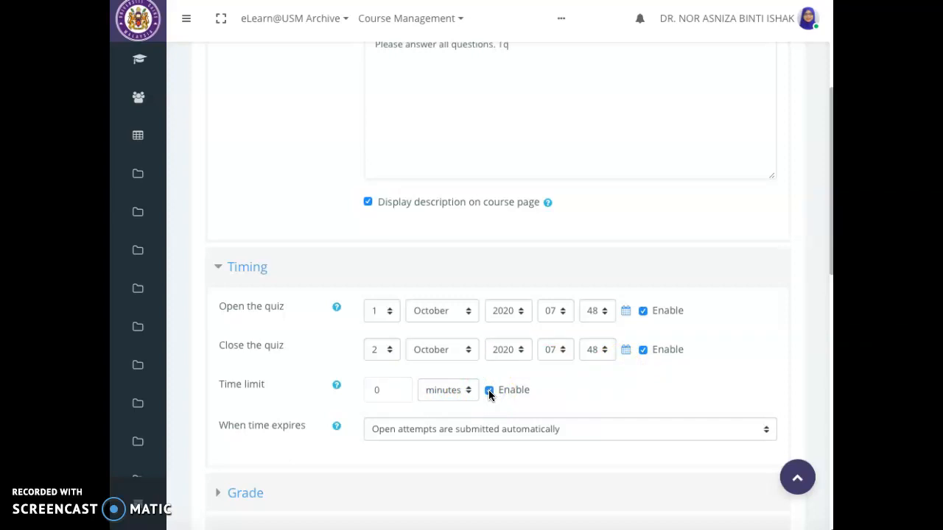
left_click(401, 390)
key("BackSpace")
type("30")
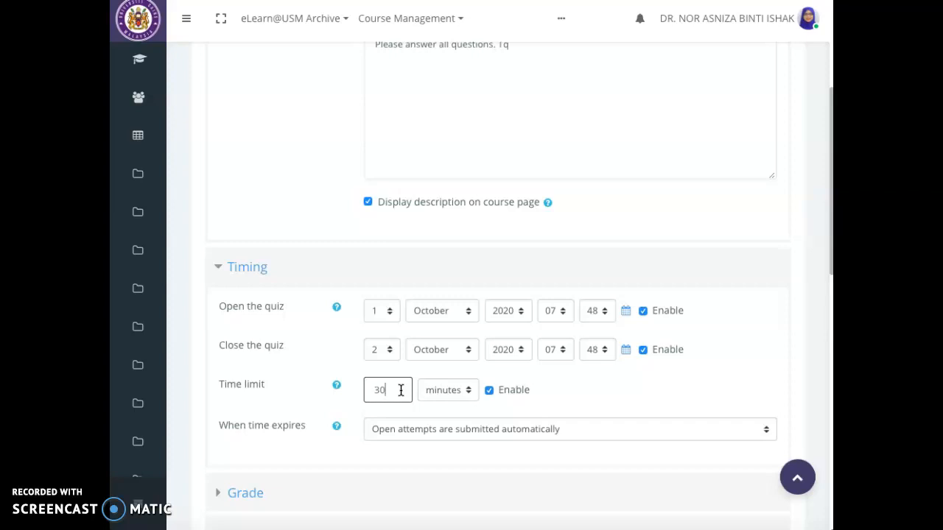
key("BackSpace")
key("BackSpace")
type("10")
Set the attempts allowed to 1 in the quiz's Grade settings.
scroll(527, 409, "down", 1)
scroll(527, 412, "down", 3)
left_click(237, 295)
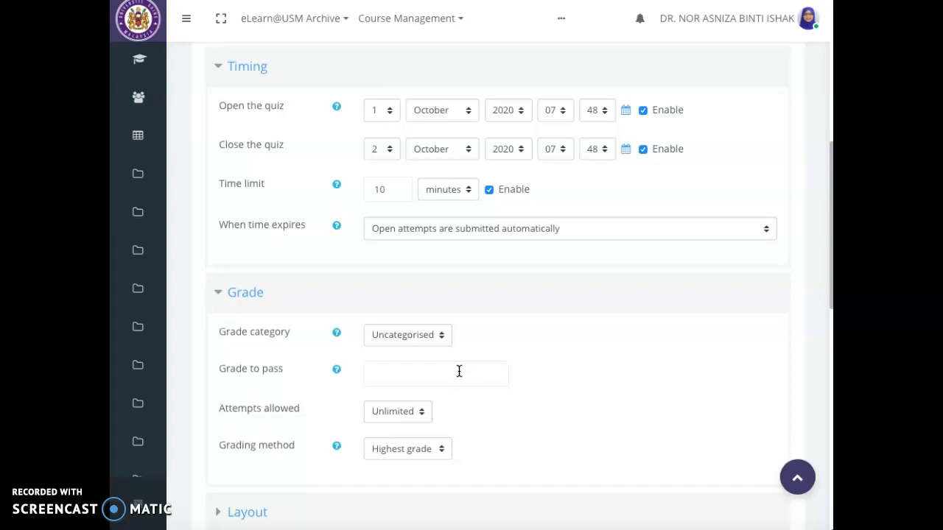
scroll(459, 371, "down", 2)
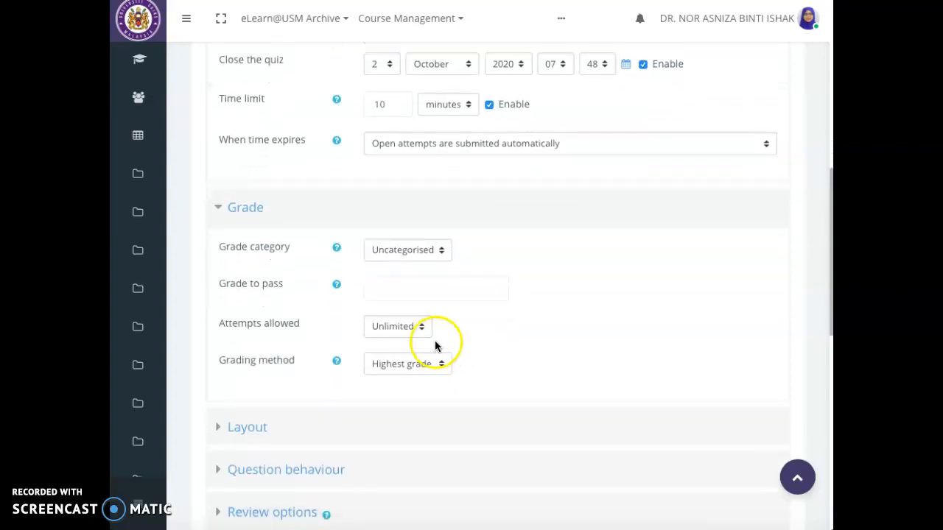
left_click(422, 332)
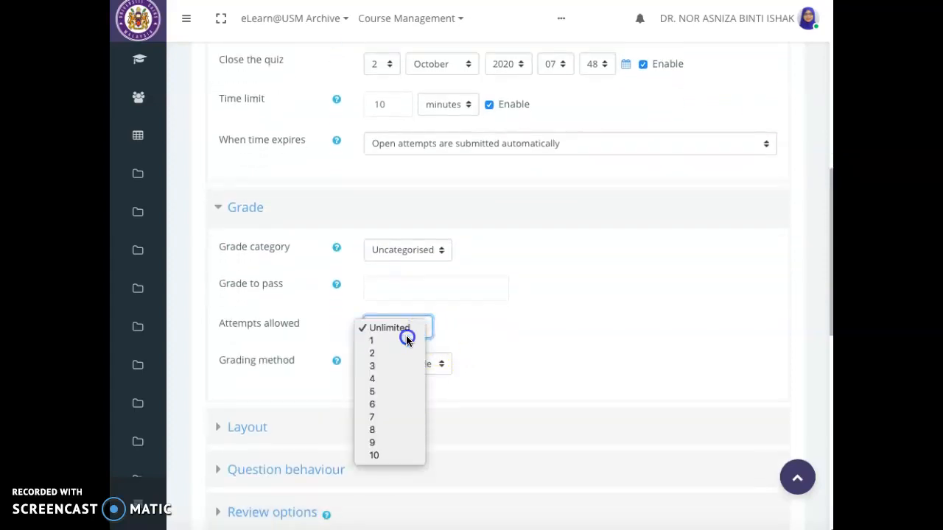
left_click(407, 339)
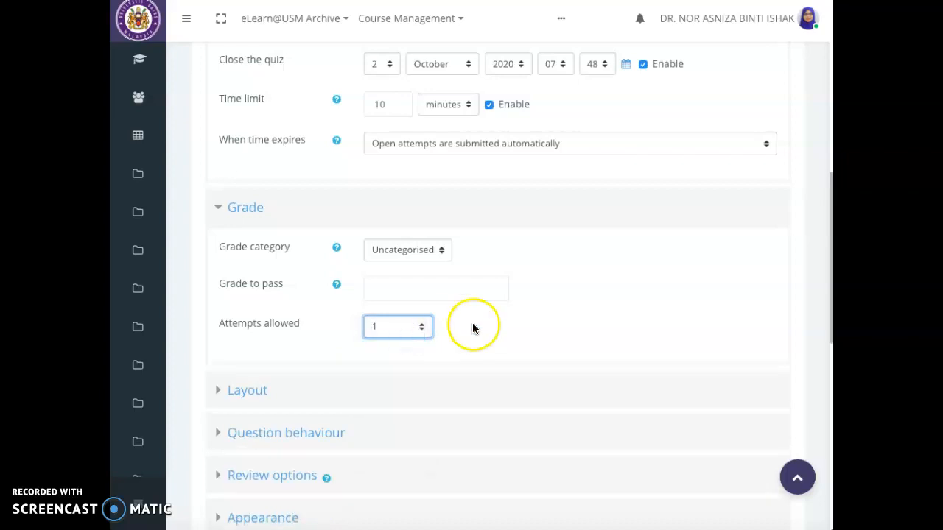
Expand the quiz's Layout settings and review the New page options, leaving Every question selected.
scroll(479, 324, "down", 2)
left_click(247, 312)
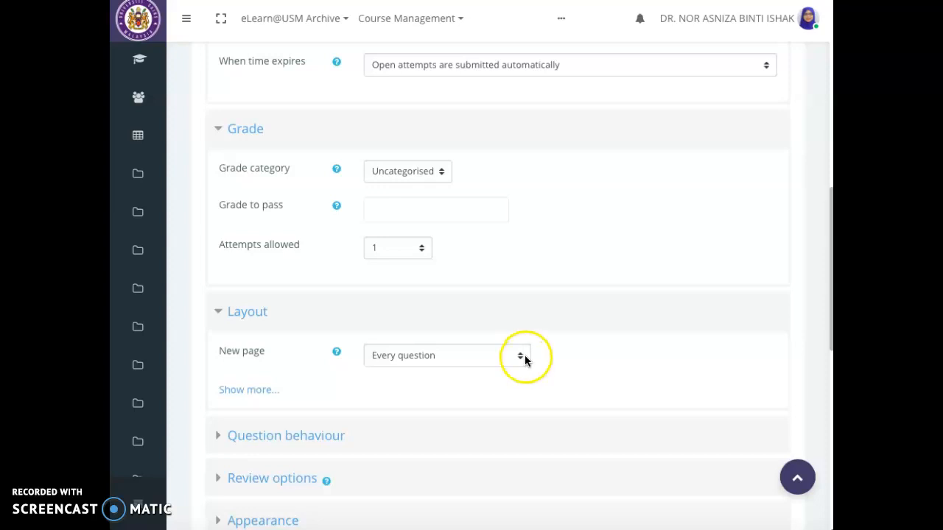
left_click(521, 356)
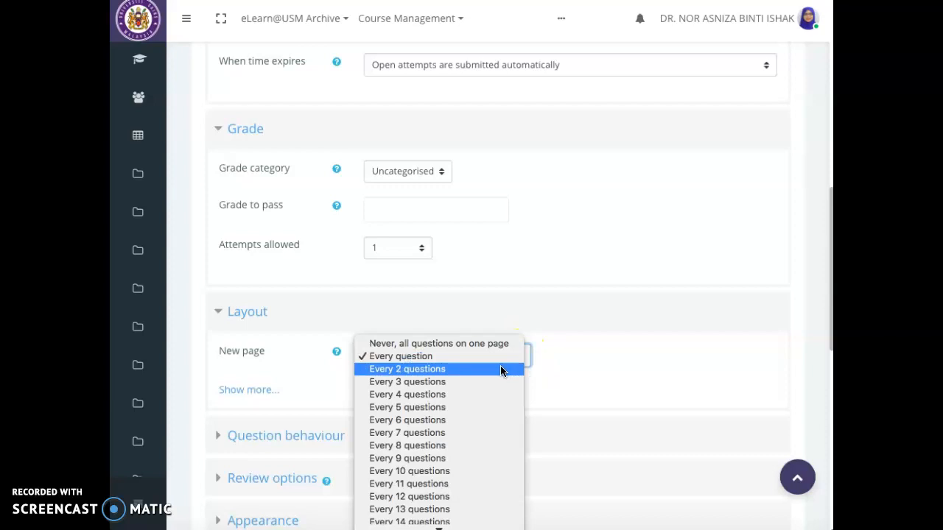
left_click(570, 376)
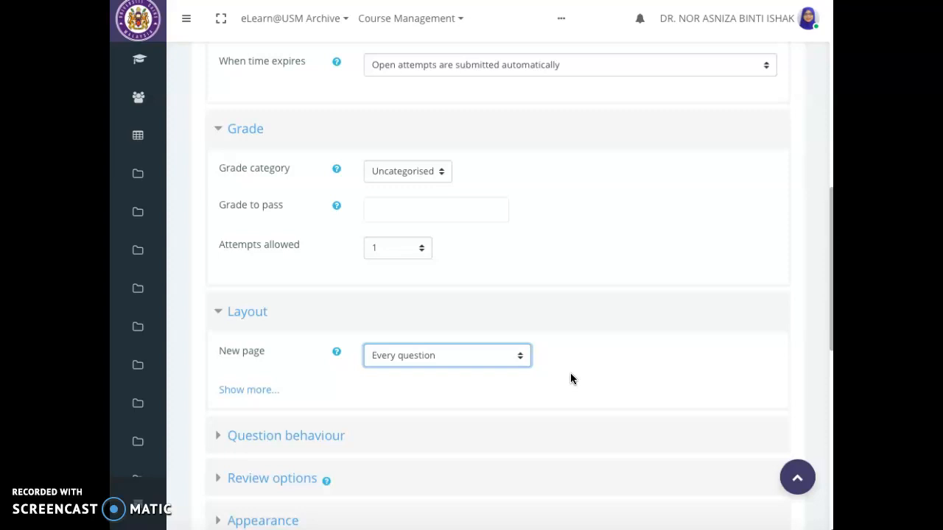
Expand the Question behaviour settings and review the options for shuffling within questions and how questions behave.
scroll(570, 373, "down", 3)
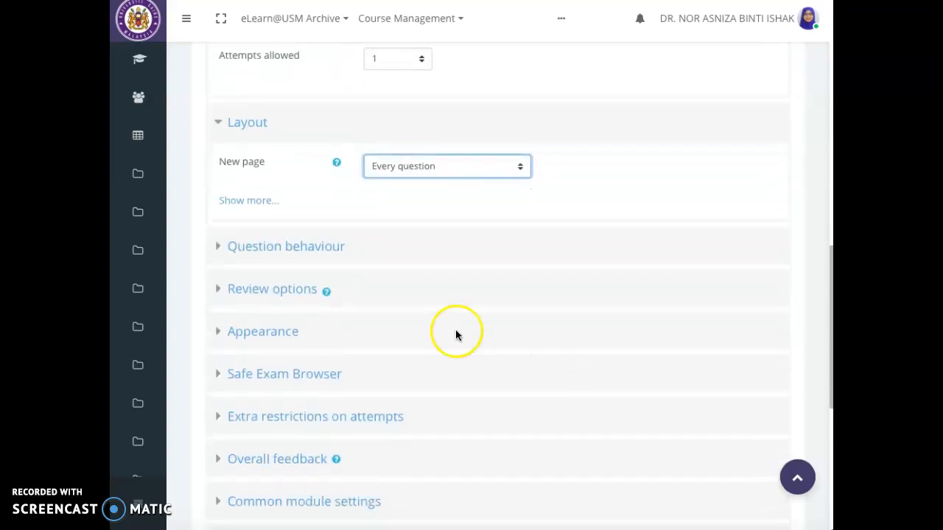
left_click(292, 255)
left_click(399, 294)
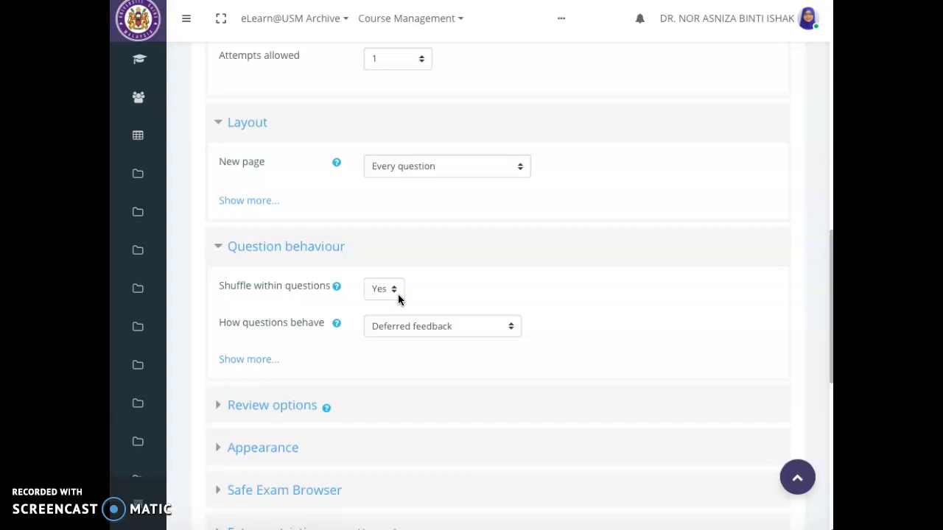
left_click(498, 298)
left_click(511, 299)
scroll(512, 300, "down", 2)
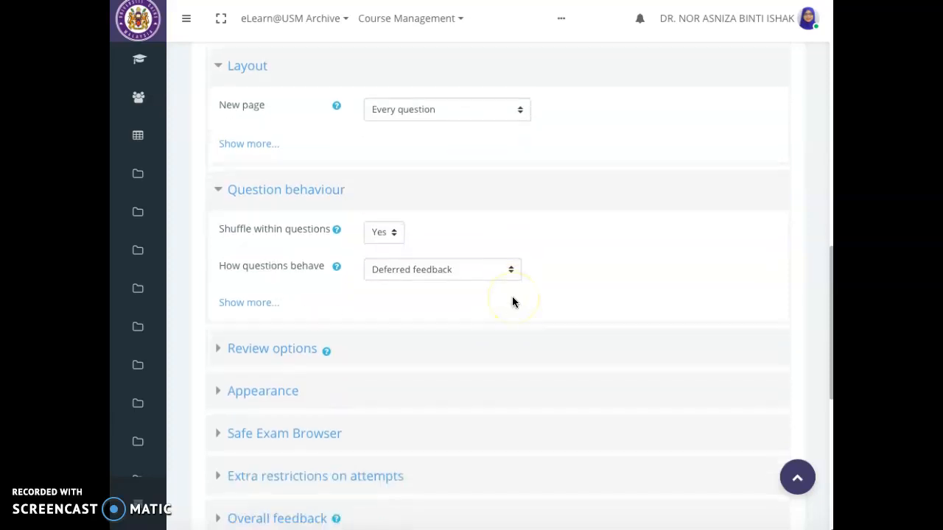
Expand the Overall feedback settings and enter "welldone!" as the feedback for the 100% grade boundary.
scroll(513, 303, "down", 2)
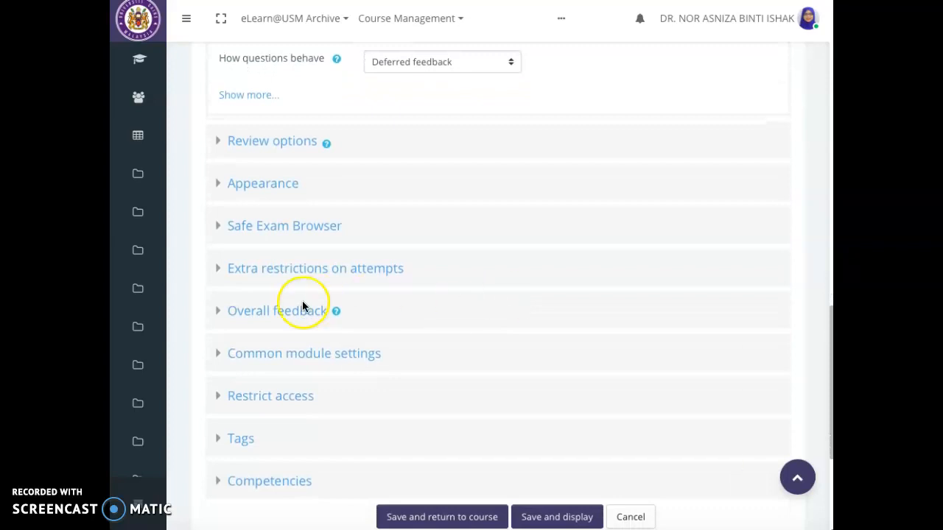
left_click(263, 312)
scroll(436, 346, "down", 1)
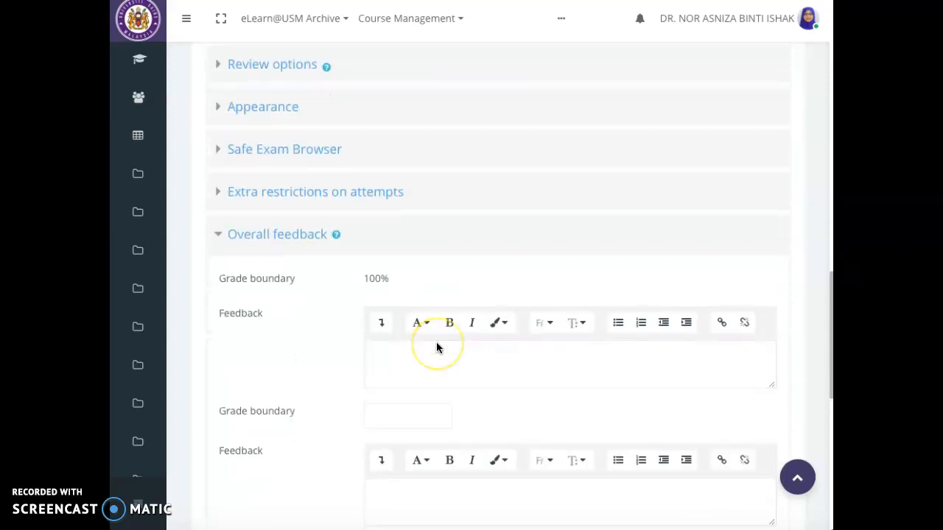
left_click(436, 365)
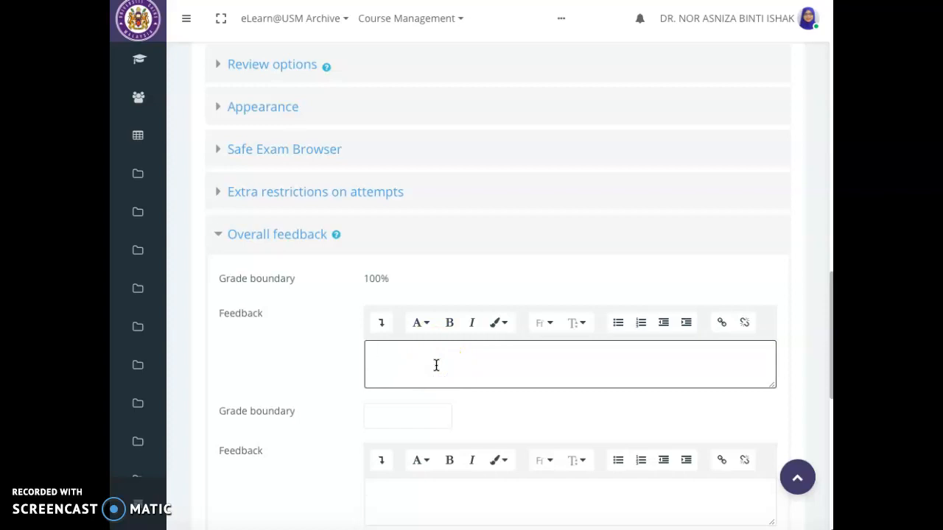
type("welldone!")
Set the second grade boundary to 50% and enter "it is ok...you can read more" as the feedback below it.
scroll(436, 365, "down", 3)
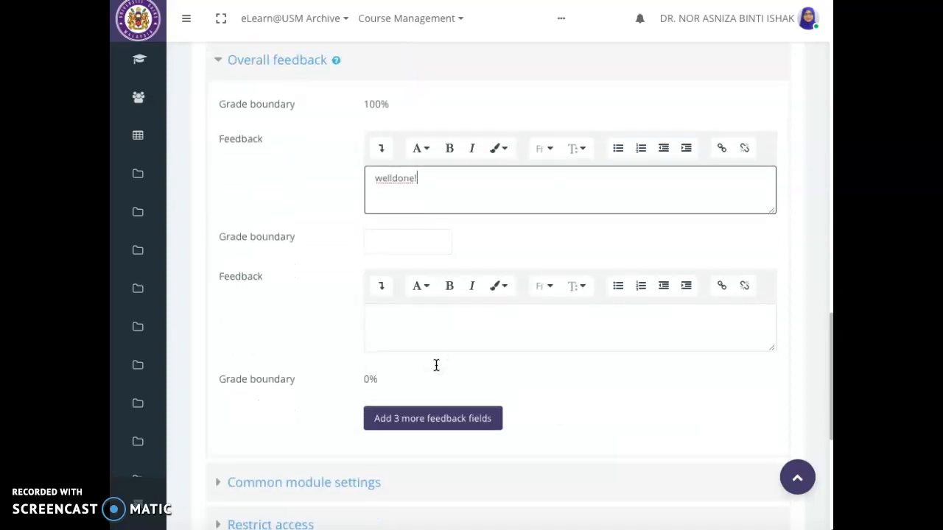
left_click(398, 244)
type("50%")
left_click(398, 305)
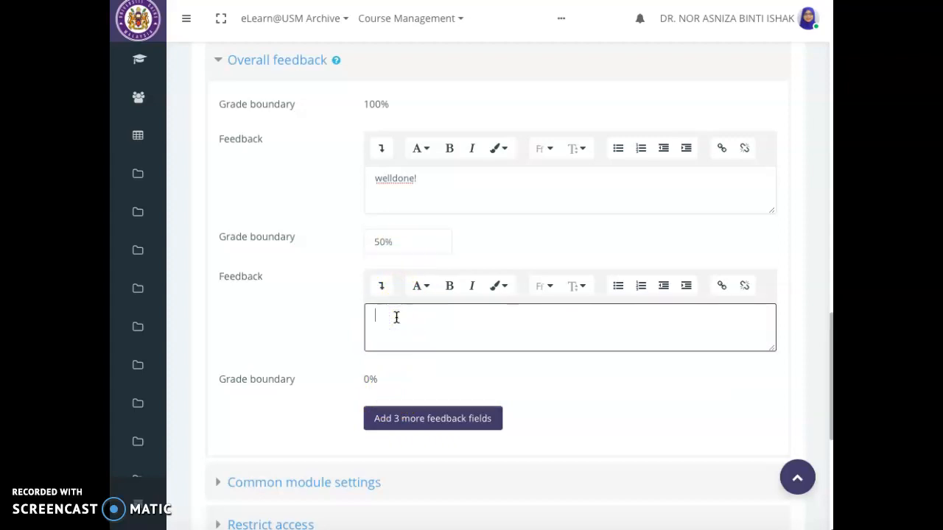
type("it is ok...you can read ore")
key("BackSpace")
key("BackSpace")
key("BackSpace")
type("more")
Save the quiz and return to the course, then open TESTING YOUR KNOWLEDGE ON USM for editing its questions.
scroll(396, 317, "down", 4)
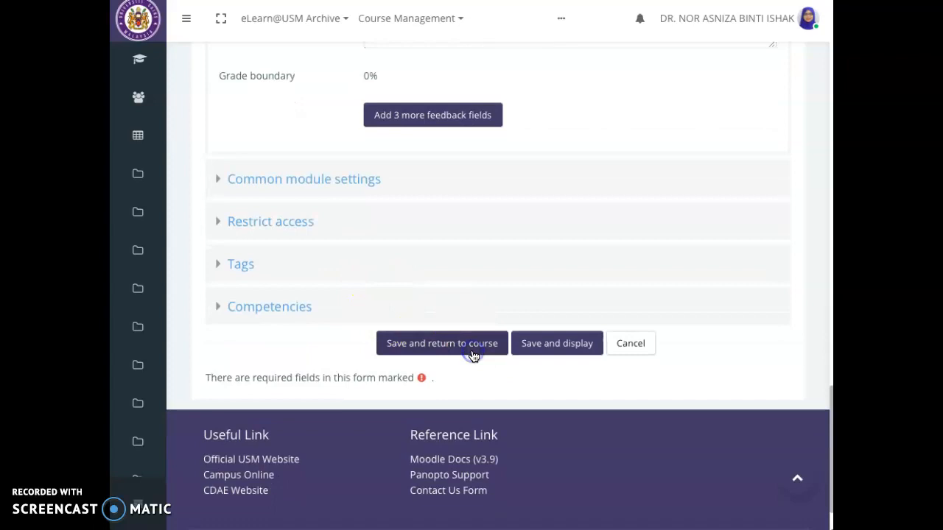
left_click(474, 346)
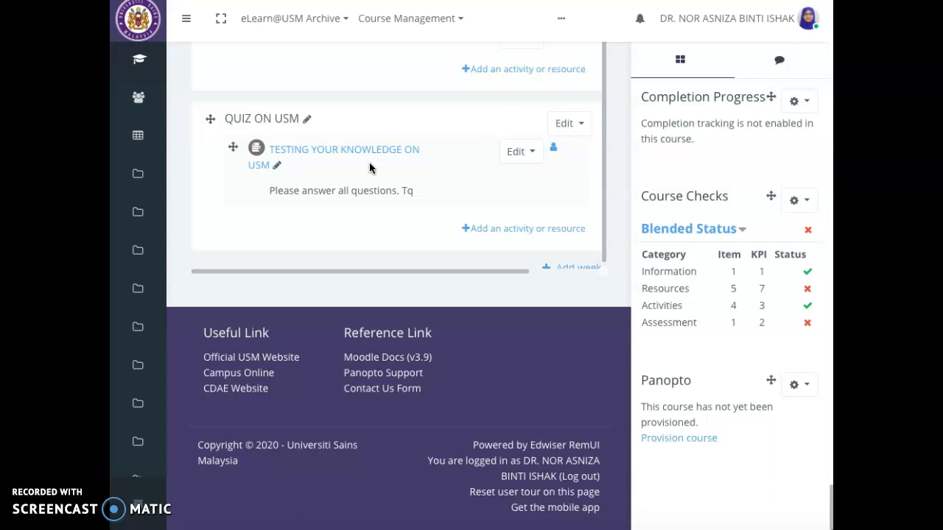
left_click(367, 157)
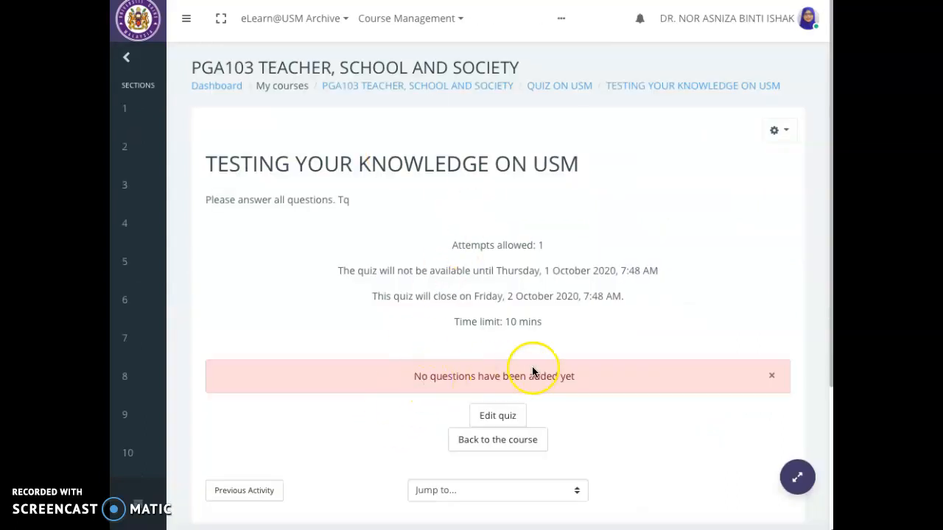
scroll(534, 372, "down", 3)
left_click(503, 319)
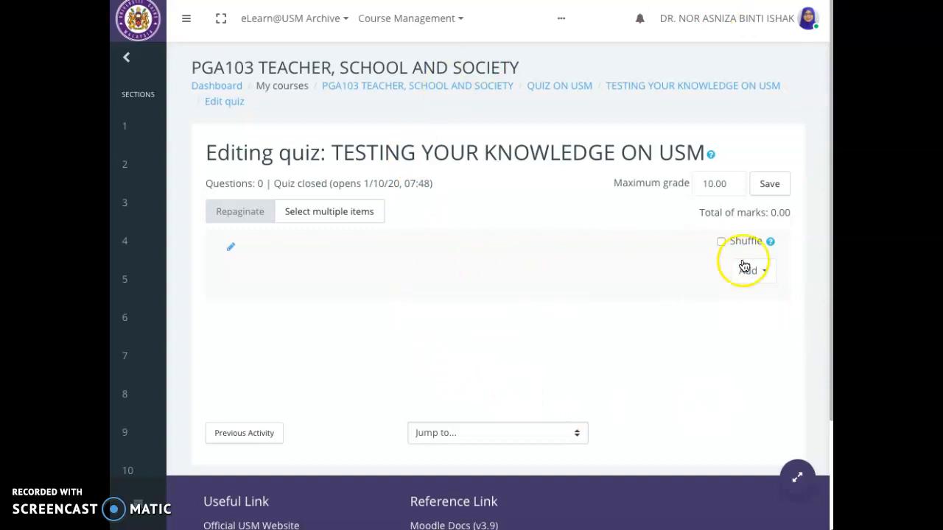
Add the Value of USM and Vission of USM questions from the question bank category Mission and Vision of USM to the quiz.
left_click(765, 272)
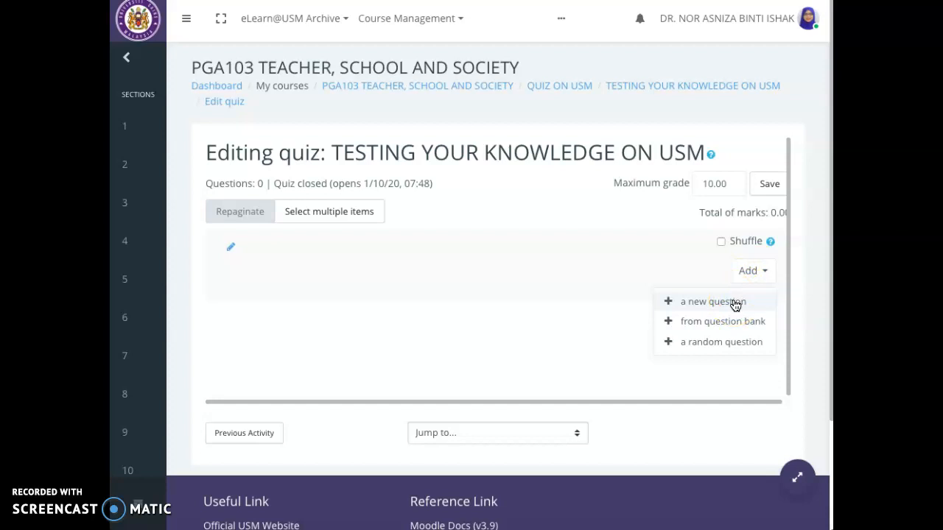
left_click(731, 324)
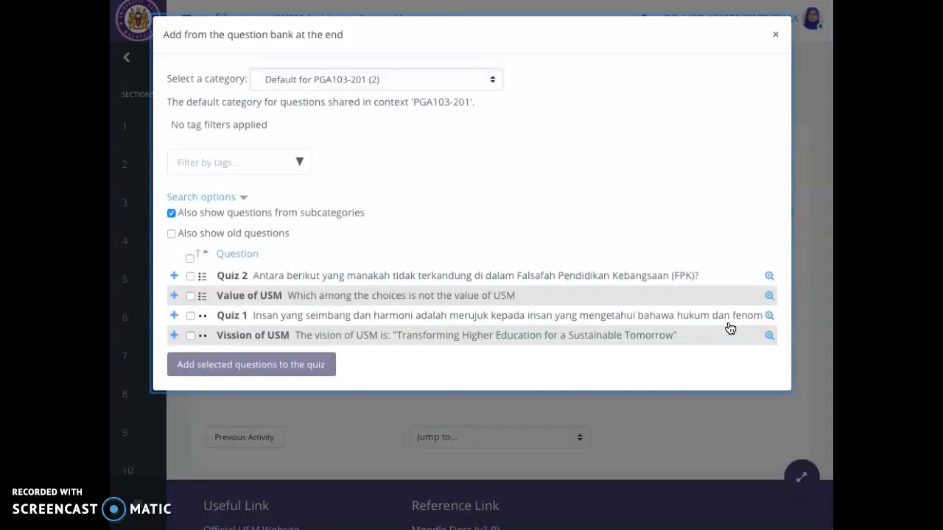
left_click(492, 83)
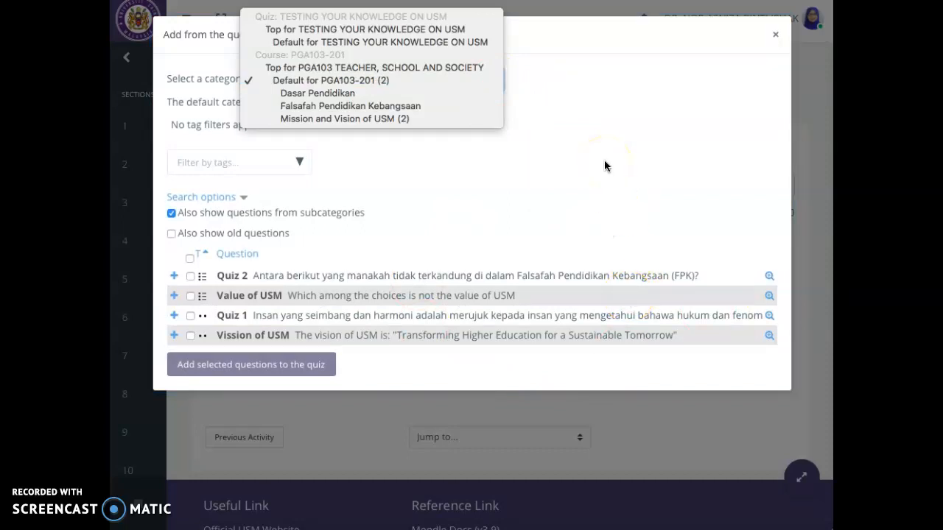
left_click(363, 118)
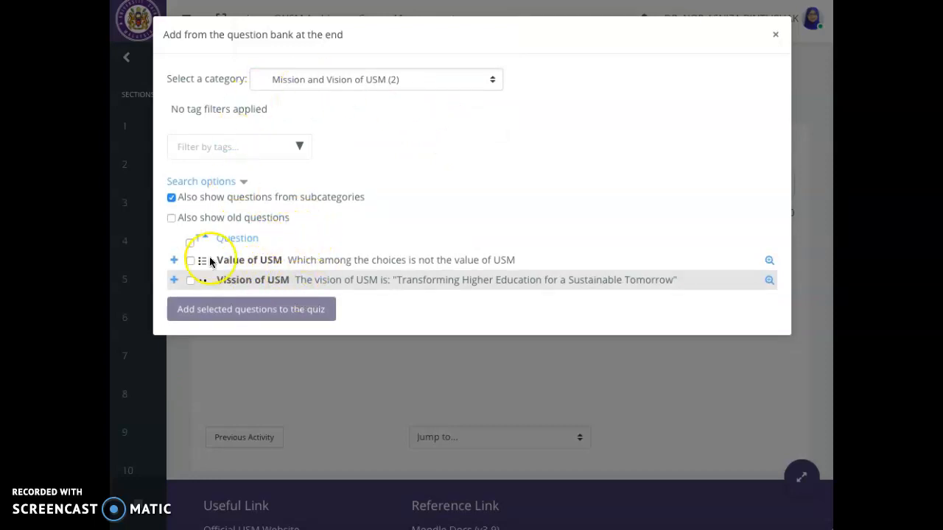
left_click(193, 263)
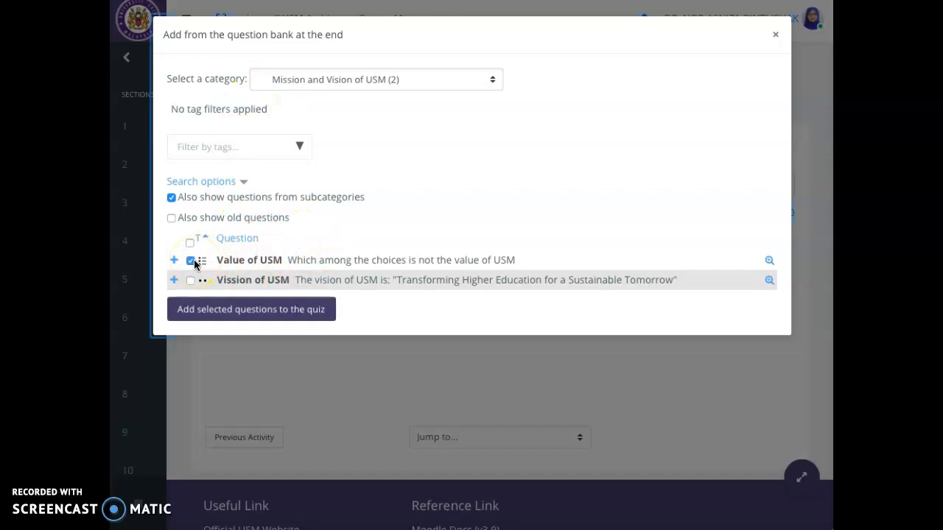
left_click(193, 281)
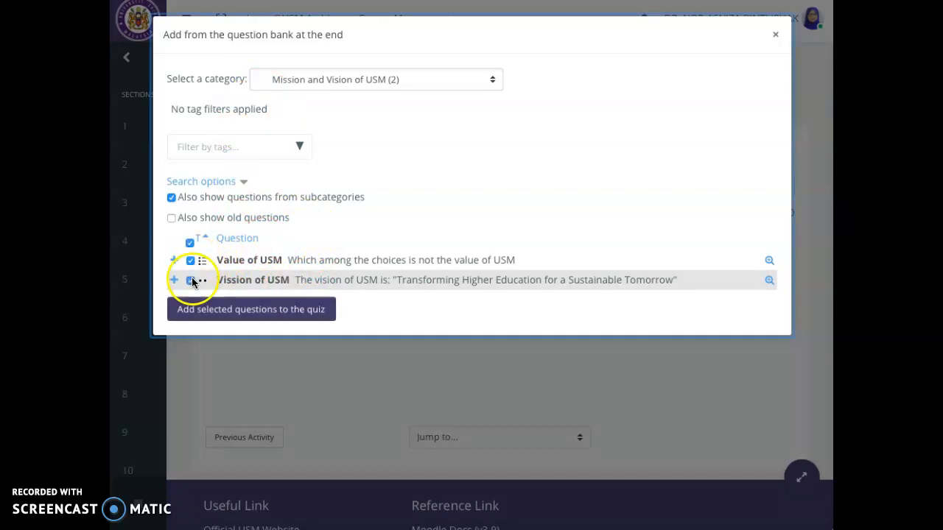
left_click(226, 315)
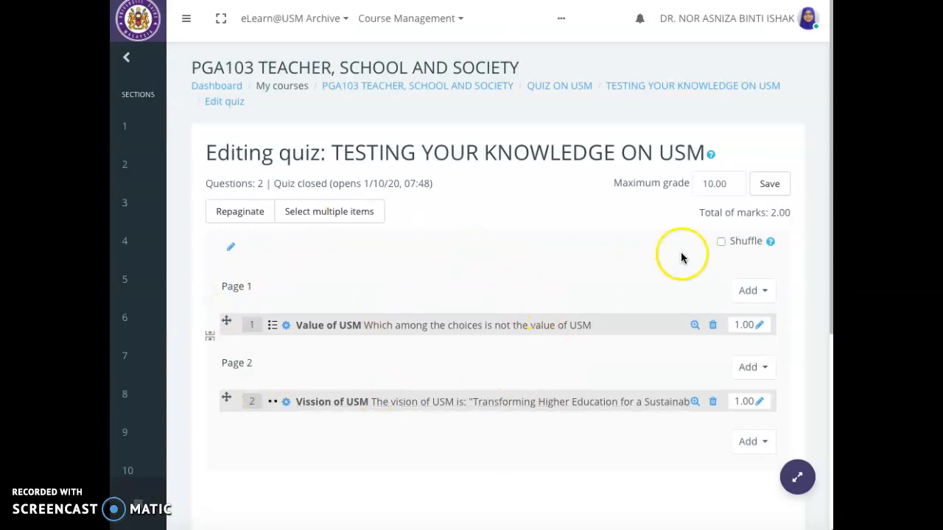
Save the quiz's maximum grade and return to the quiz's overview page to check its availability details.
left_click(770, 190)
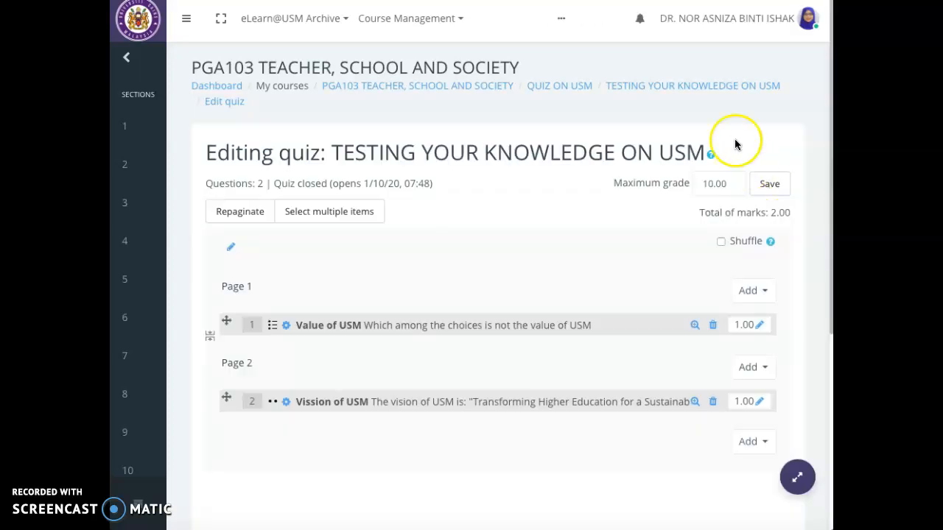
left_click(682, 89)
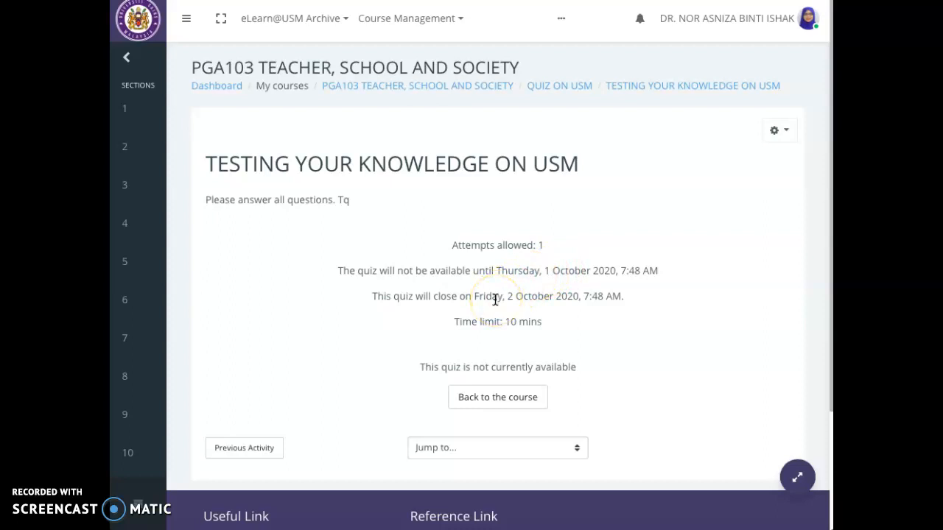
scroll(509, 295, "down", 1)
scroll(509, 295, "down", 1)
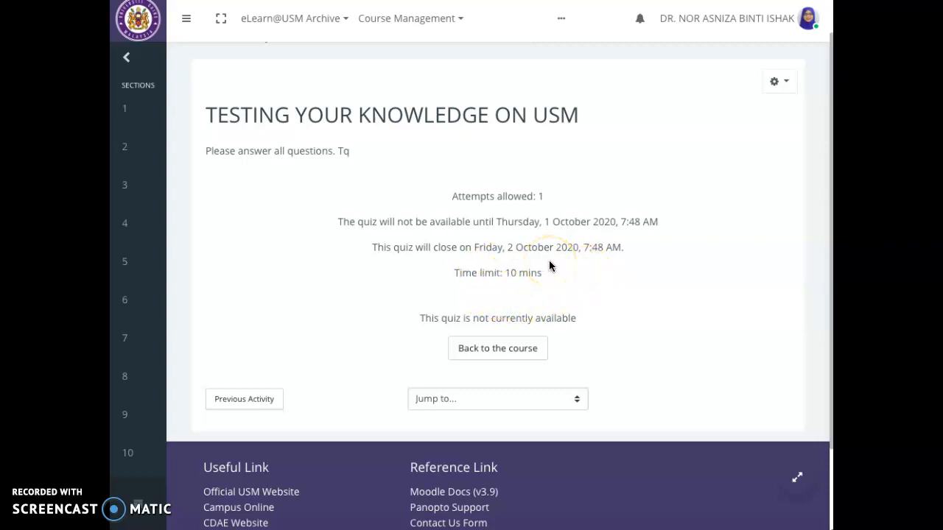
Preview the TESTING YOUR KNOWLEDGE ON USM quiz and start a timed attempt.
left_click(785, 84)
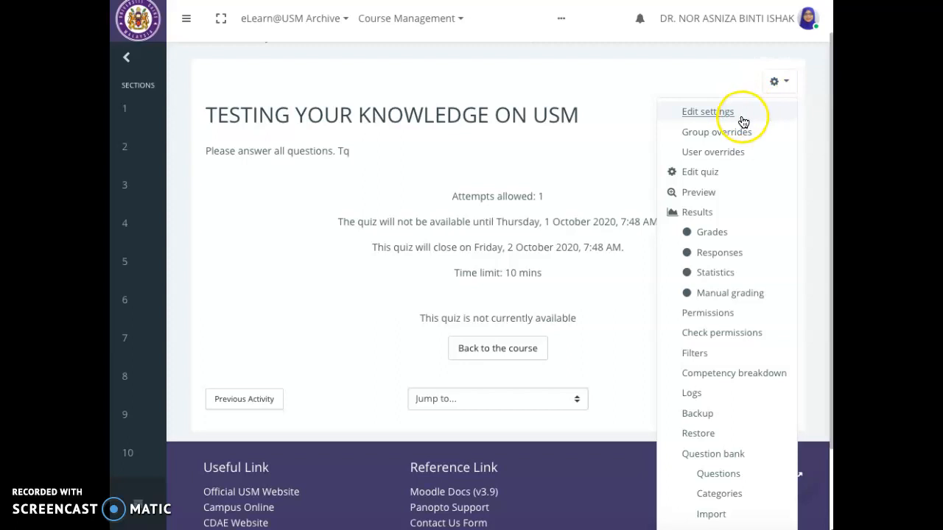
left_click(722, 190)
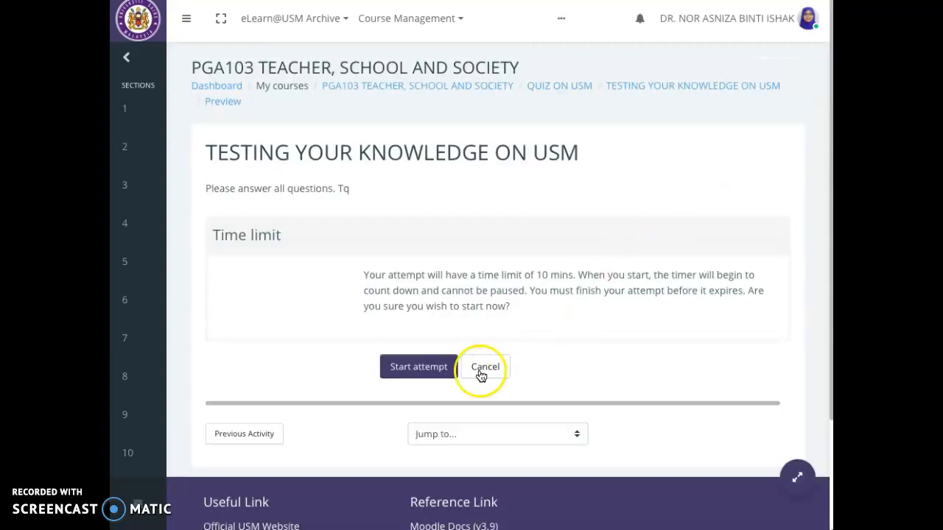
left_click(425, 368)
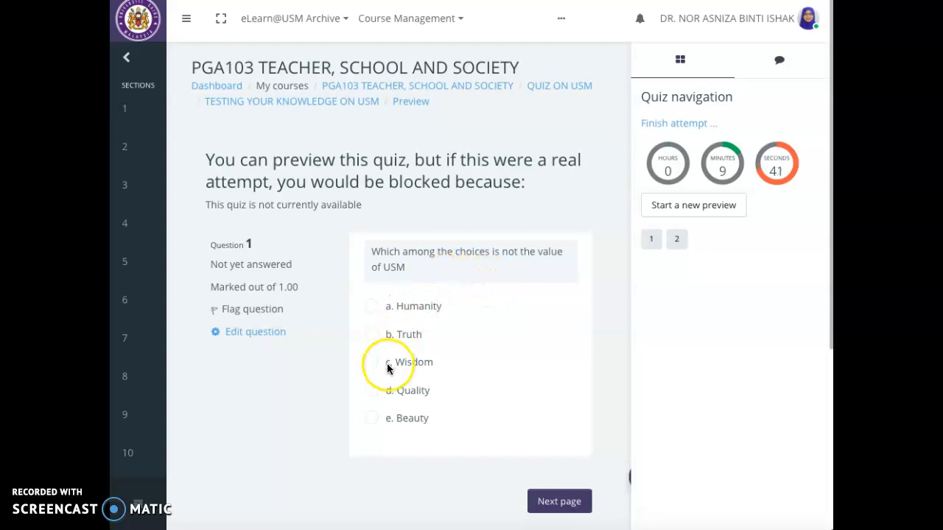
Answer question 1 about the value of USM with Quality and continue to the next page.
left_click(375, 396)
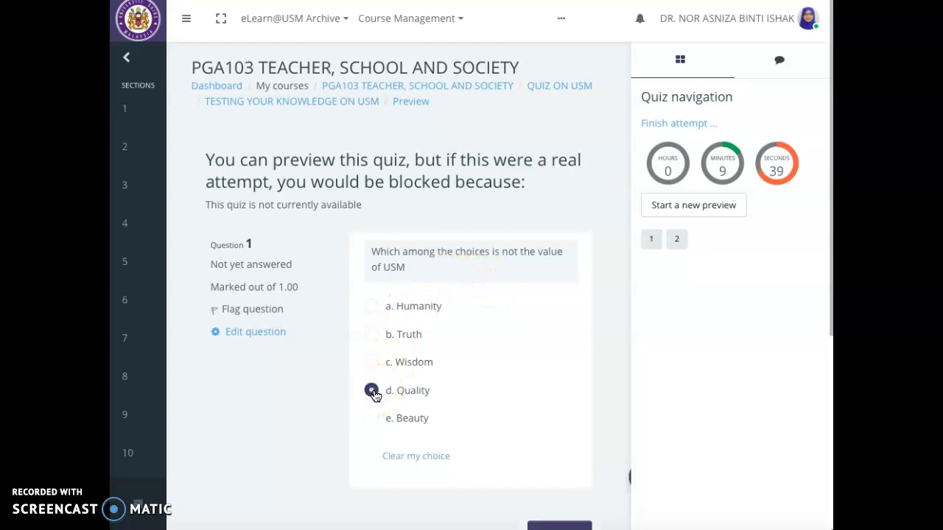
scroll(376, 396, "down", 1)
scroll(376, 396, "down", 2)
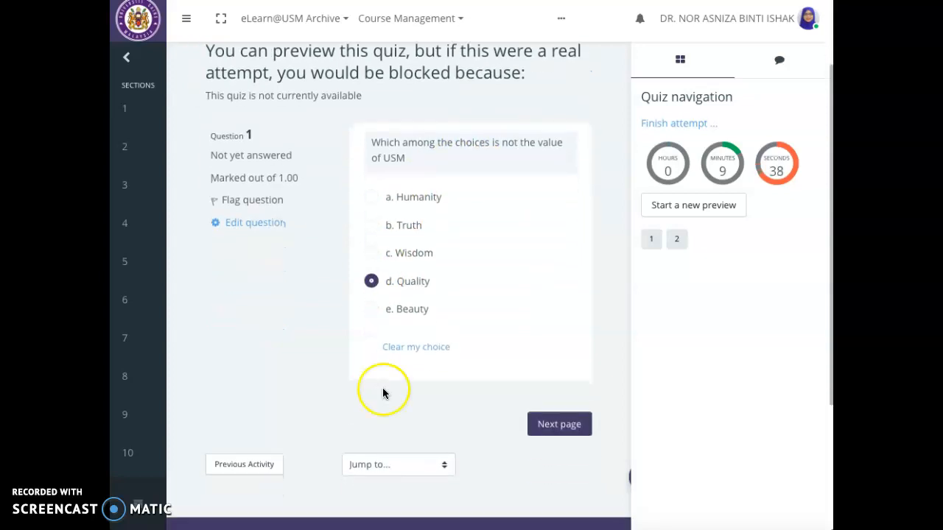
left_click(560, 425)
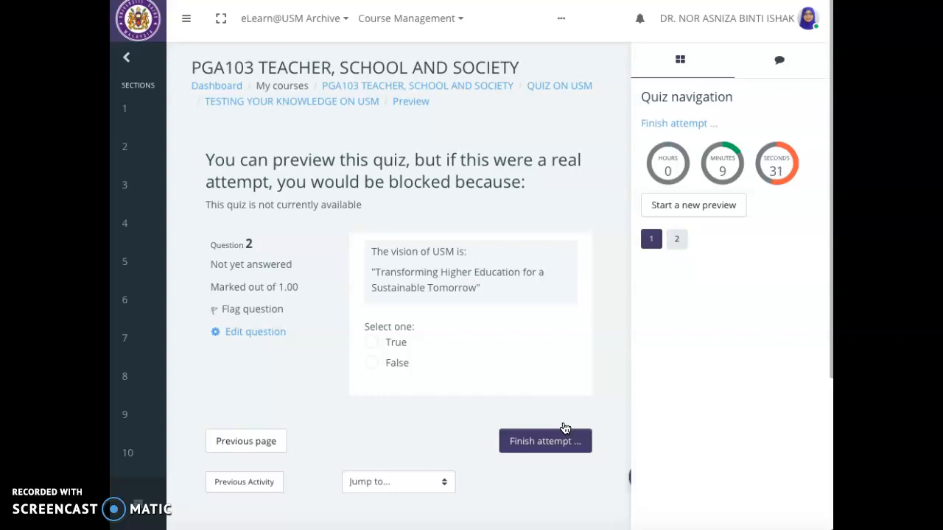
Answer question 2 about the vision of USM with True and finish the attempt to reach its summary.
left_click(491, 345)
left_click(373, 344)
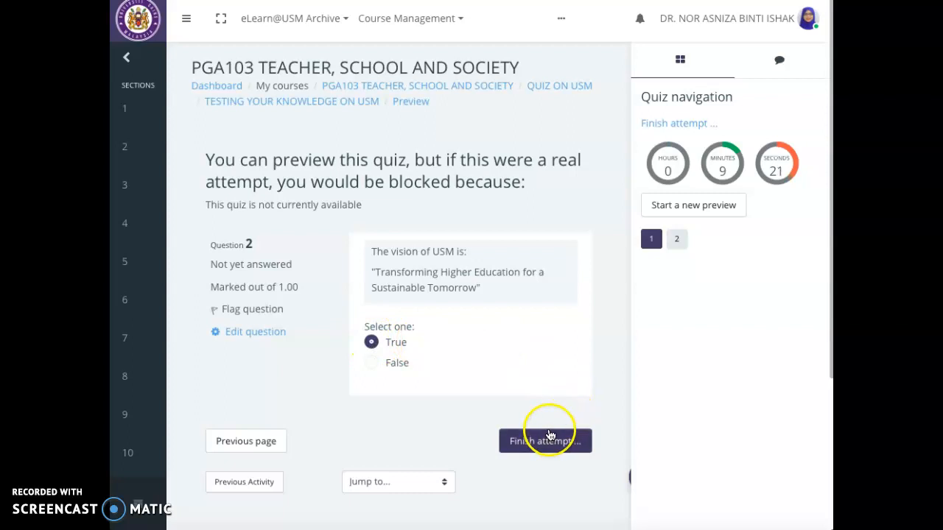
left_click(542, 445)
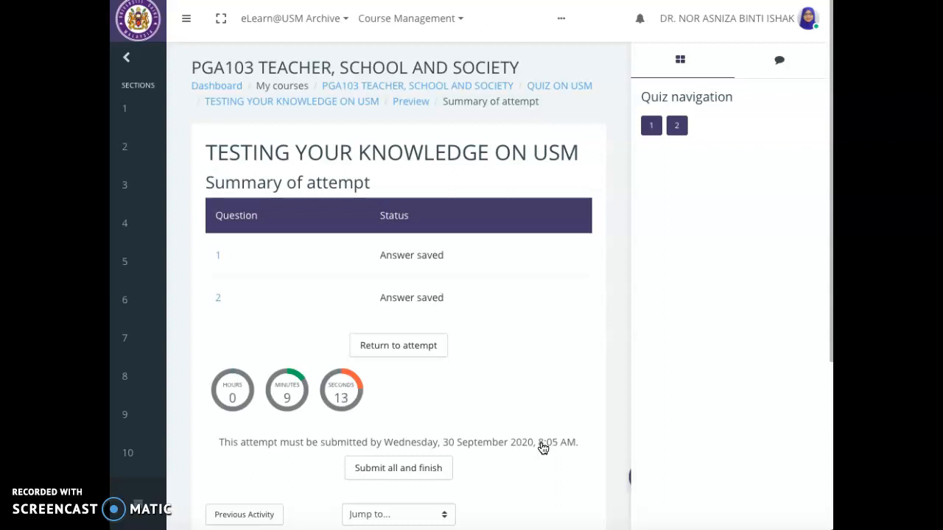
Return to the attempt from the summary and revisit question 1 to review its saved answer.
left_click(407, 349)
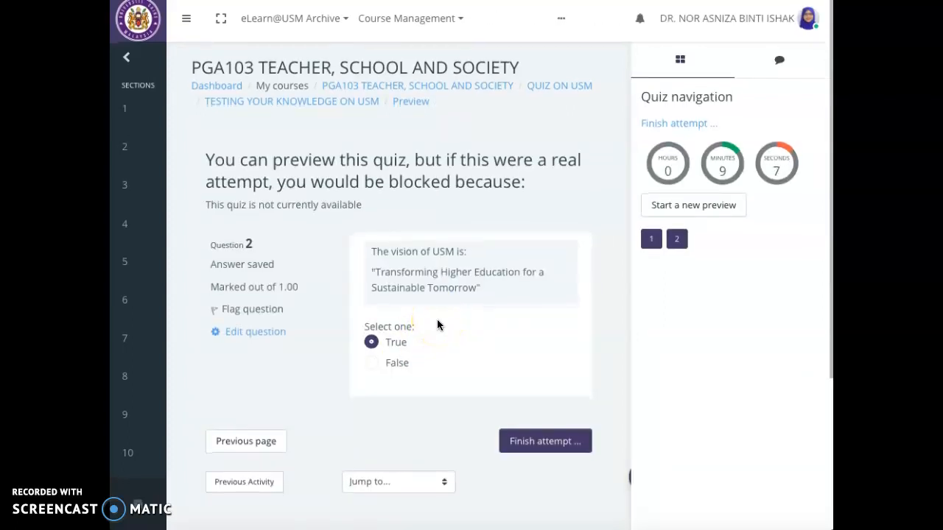
scroll(438, 324, "down", 2)
scroll(438, 324, "up", 2)
left_click(651, 240)
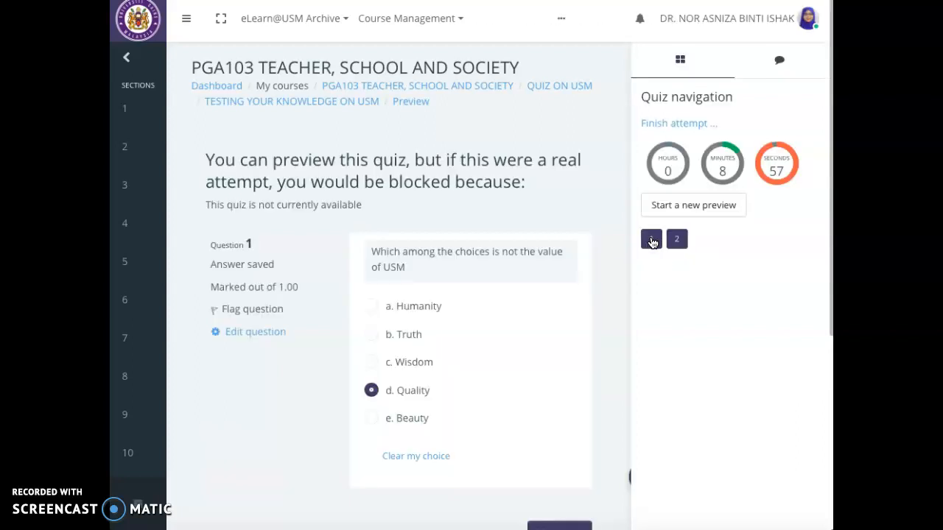
Check the saved answer to question 2 on the next page and return to question 1.
scroll(423, 362, "down", 2)
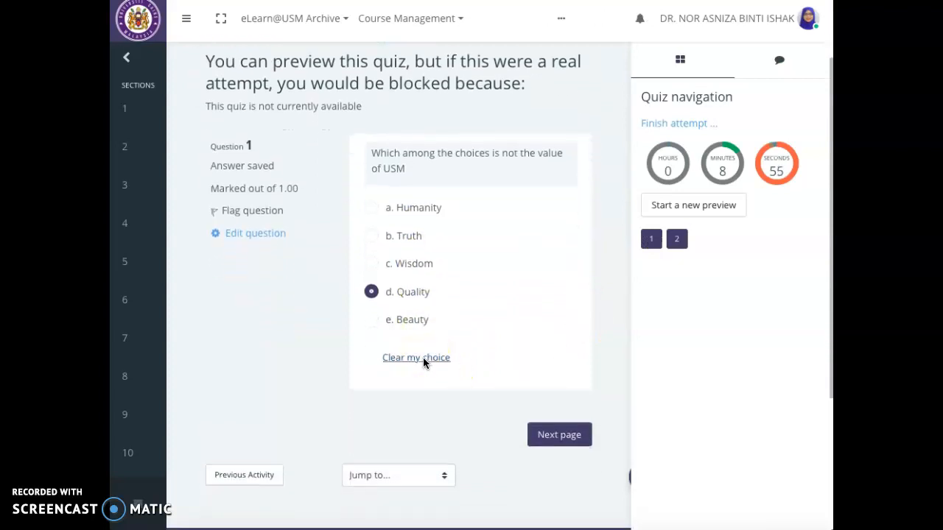
left_click(563, 435)
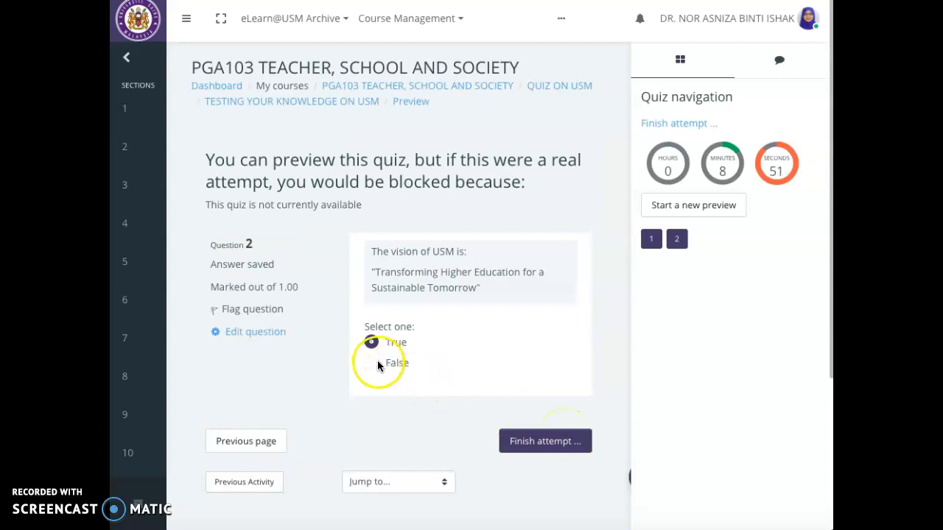
left_click(652, 240)
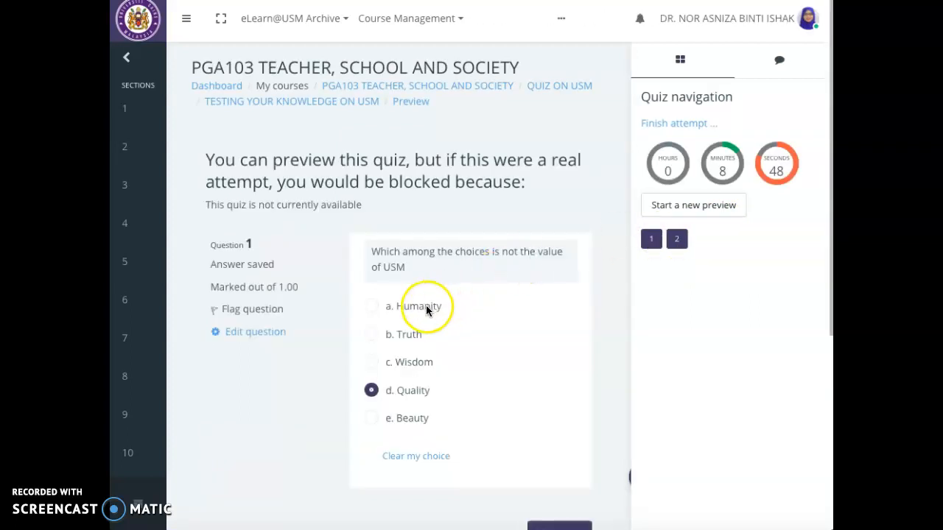
Change the answer to question 1 to Truth and finish the attempt from question 2 to reach its summary.
left_click(374, 337)
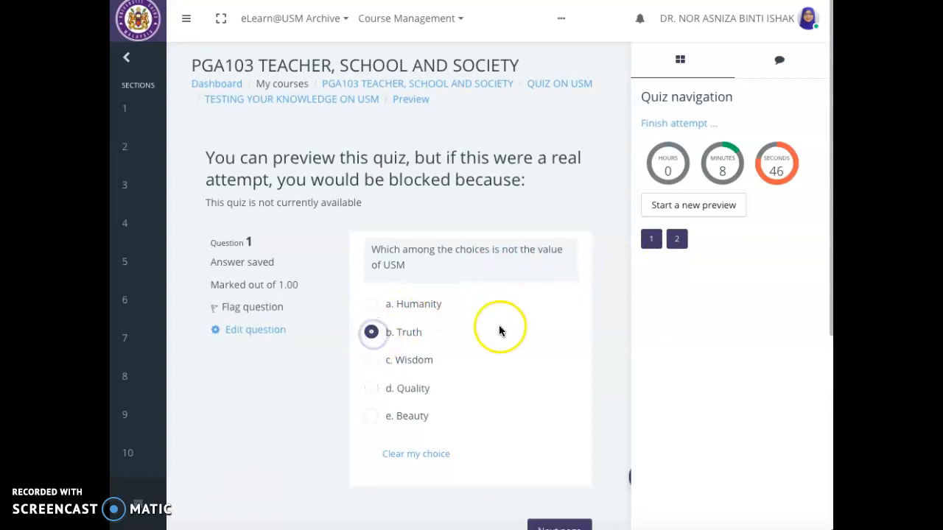
scroll(499, 331, "down", 2)
left_click(558, 445)
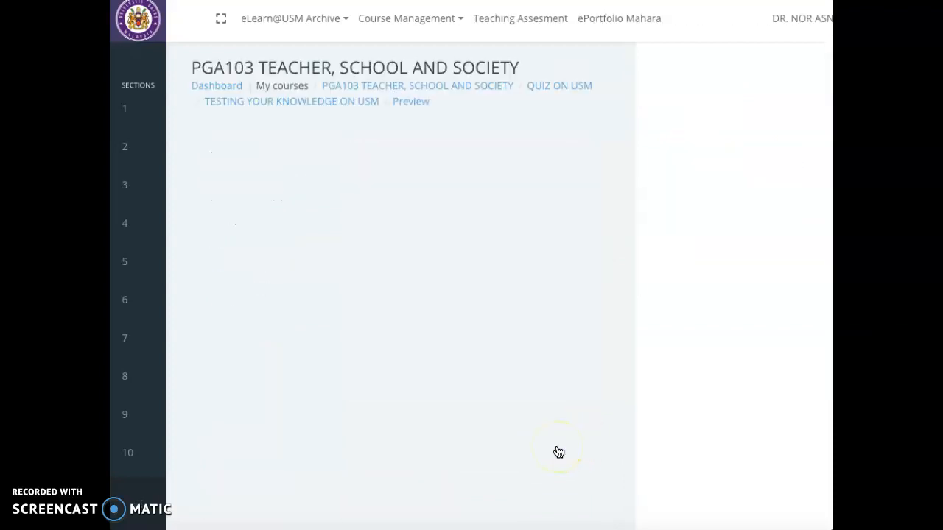
left_click(543, 451)
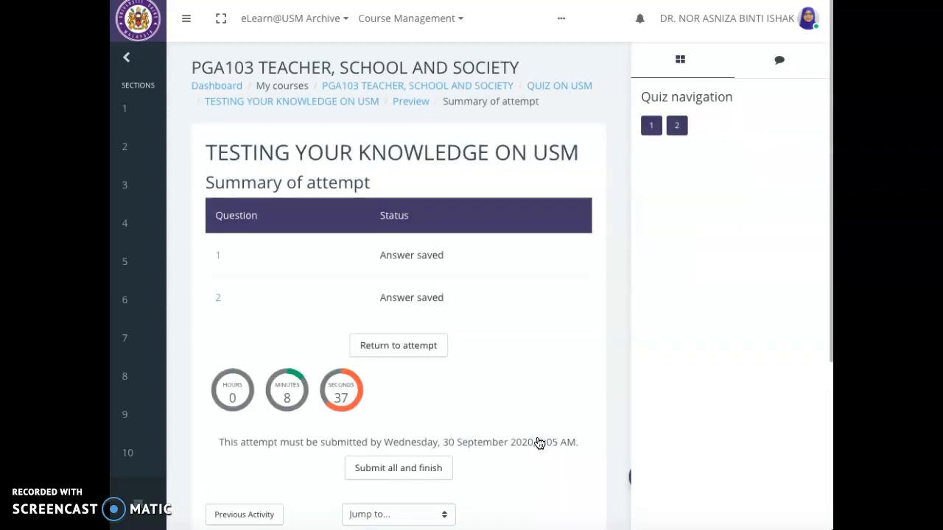
Submit all answers, finish the quiz attempt and confirm the submission.
scroll(540, 443, "down", 3)
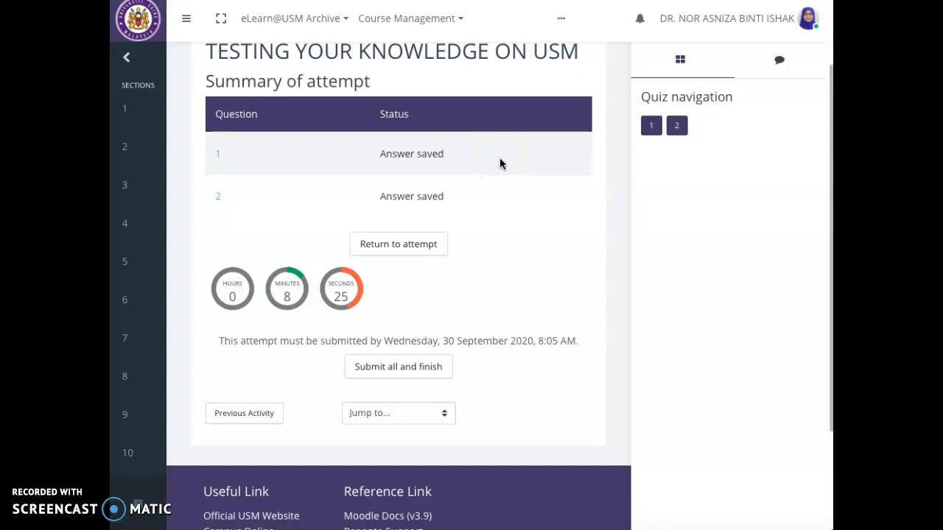
left_click(406, 374)
left_click(425, 340)
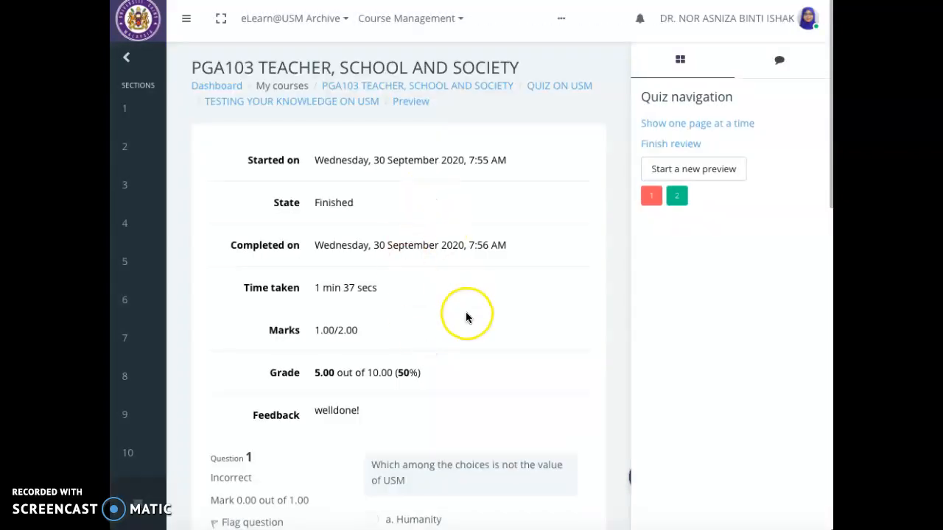
Review the attempt's marks, grade, feedback and the correct answers to both questions, and finish the review.
scroll(466, 318, "down", 1)
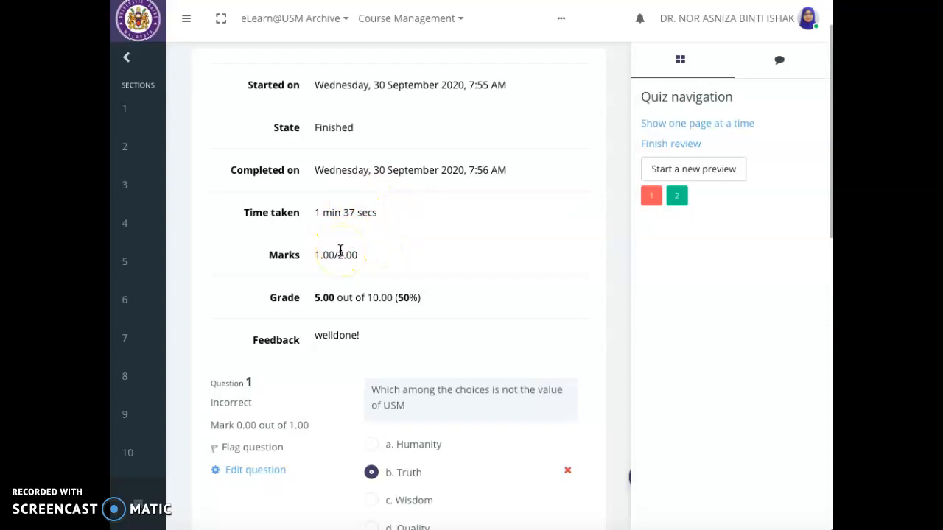
scroll(340, 251, "down", 3)
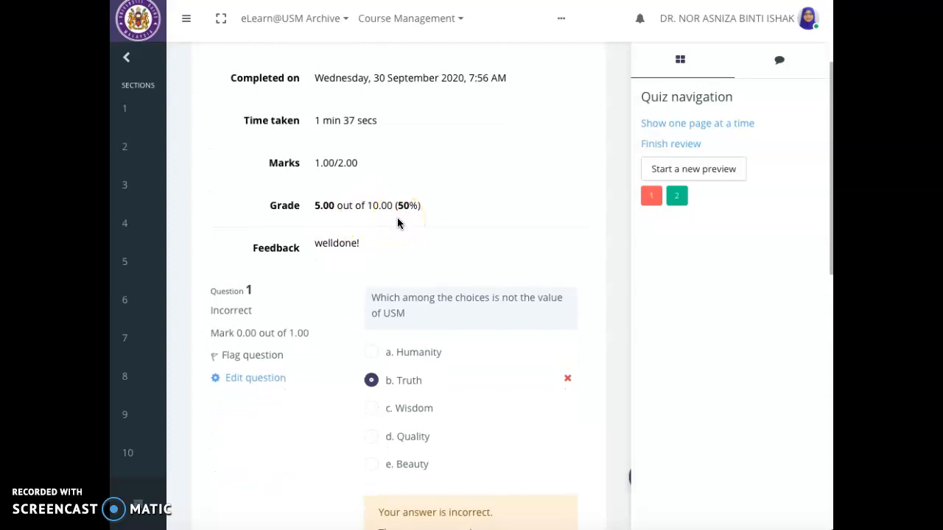
scroll(397, 218, "down", 4)
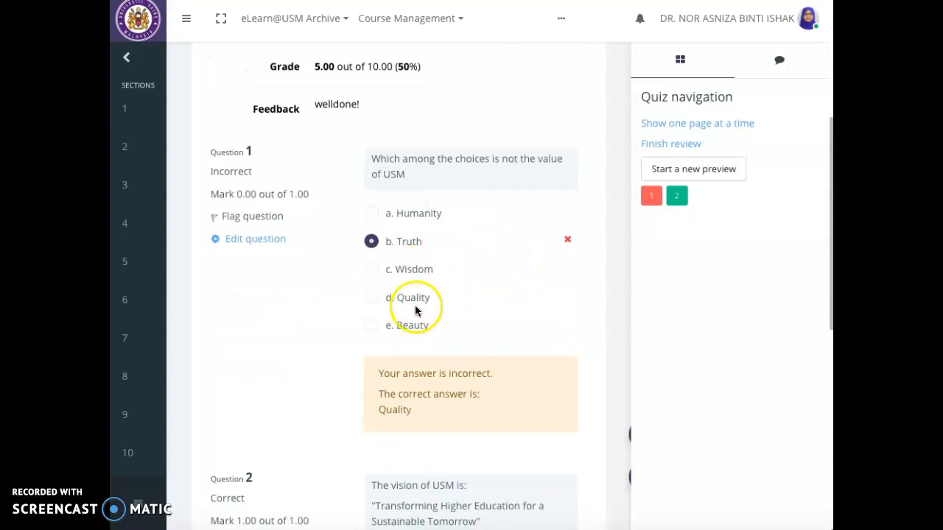
scroll(448, 299, "down", 2)
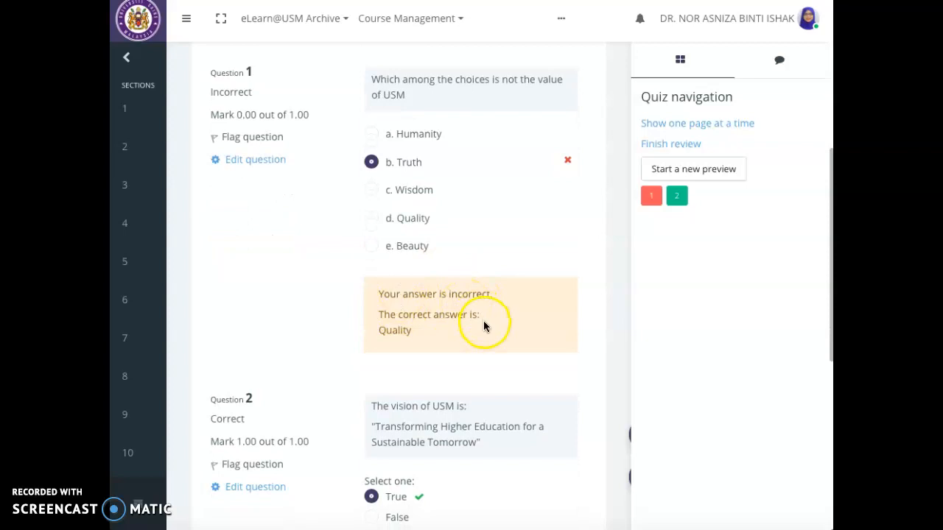
scroll(487, 331, "down", 5)
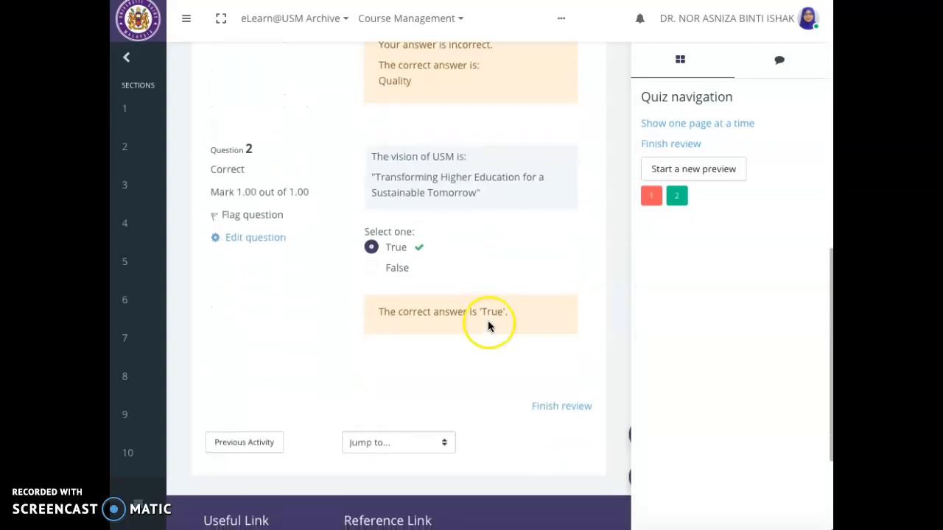
left_click(569, 411)
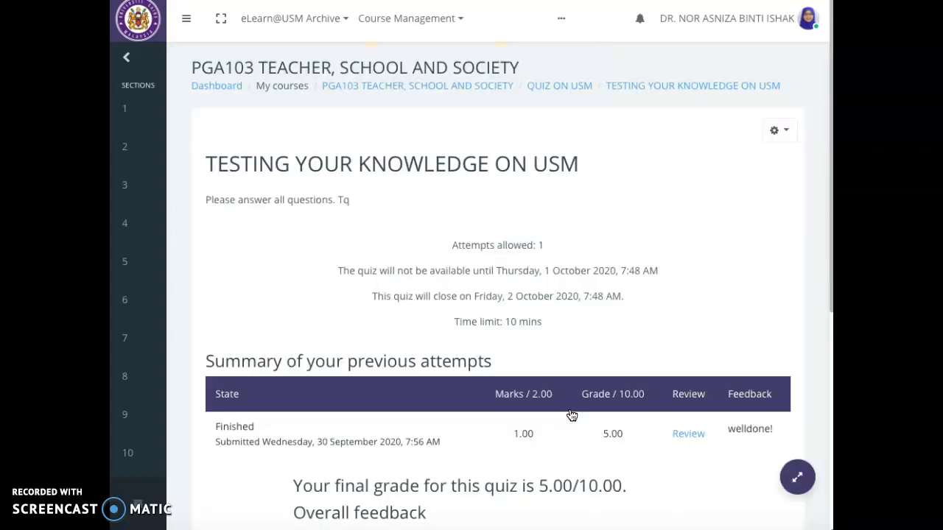
Examine the summary of previous attempts and overall feedback on the quiz page, and return to the PGA103 course page.
scroll(572, 416, "down", 3)
scroll(571, 416, "up", 3)
scroll(572, 417, "down", 2)
scroll(572, 417, "down", 1)
left_click(510, 445)
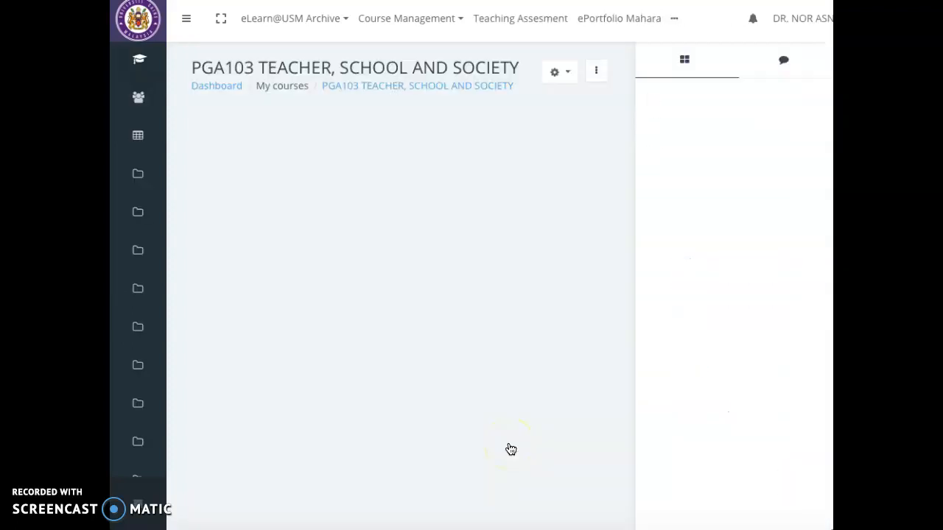
Locate the TESTING YOUR KNOWLEDGE ON USM quiz in the QUIZ ON USM section of the course page.
scroll(507, 391, "down", 5)
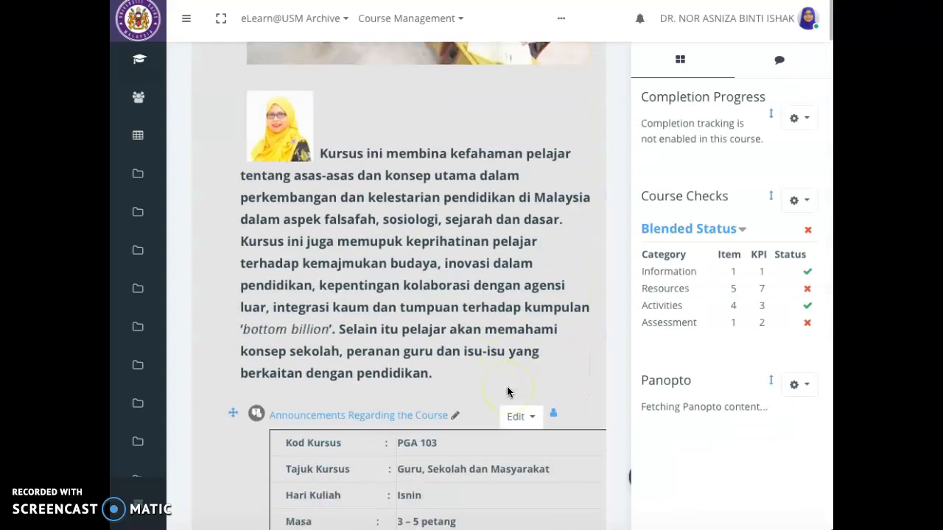
scroll(507, 390, "down", 20)
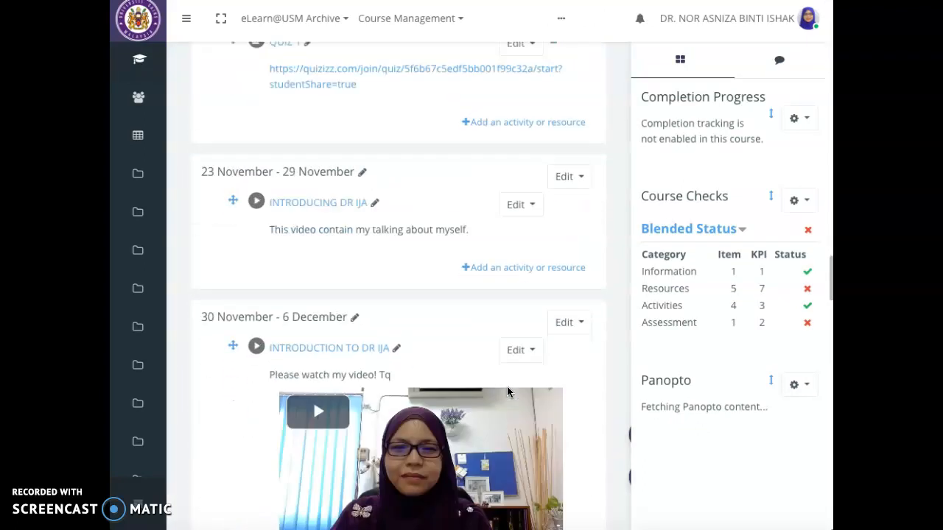
scroll(507, 391, "down", 15)
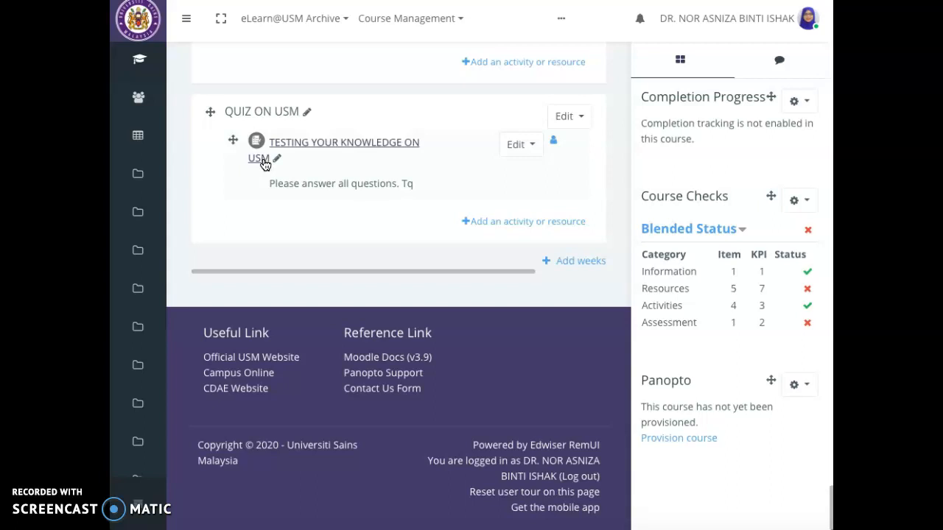
left_click(445, 159)
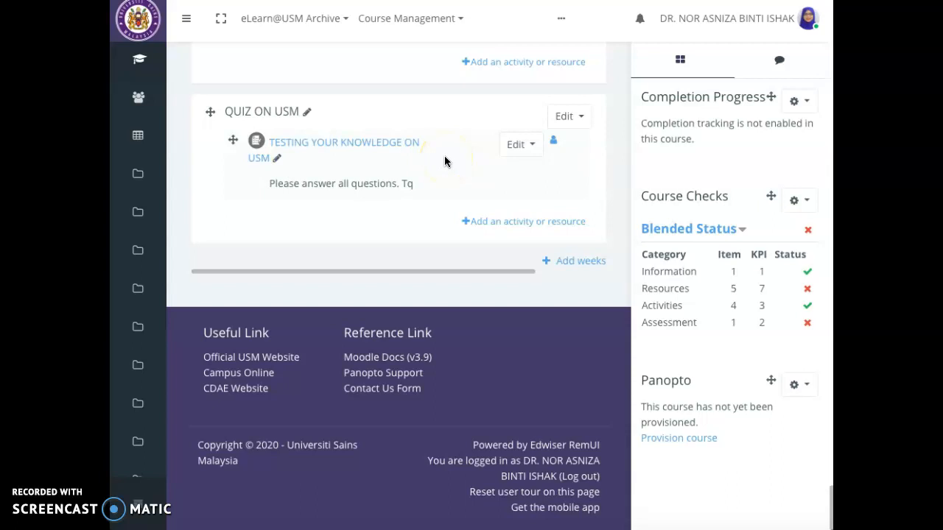